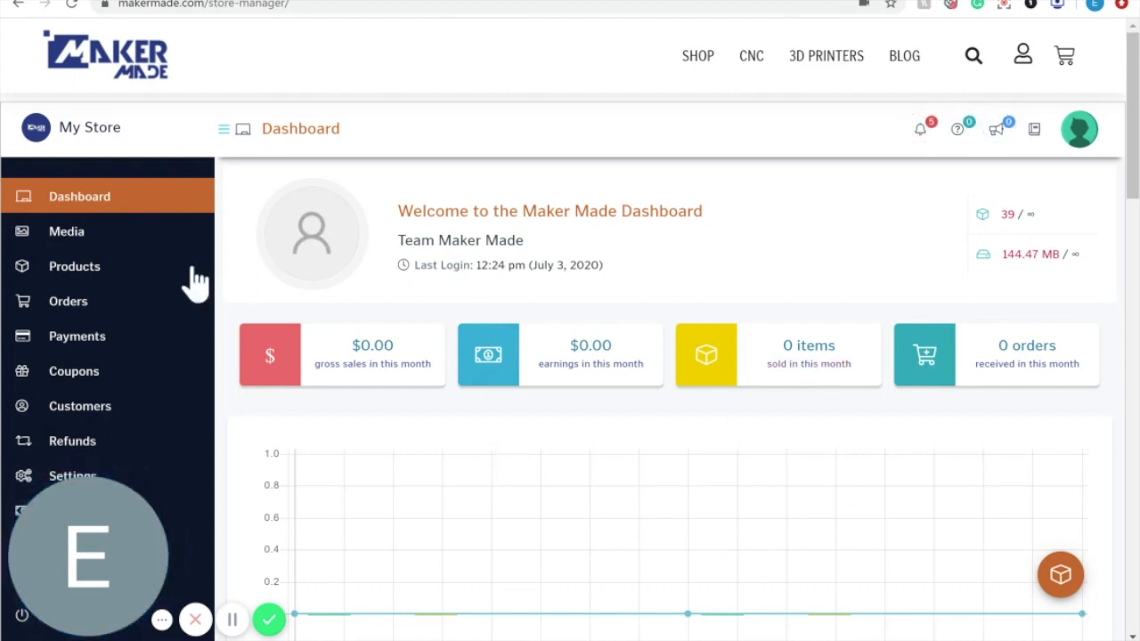
Step: Start a new simple product and mark it as both Virtual and Downloadable
mouse_move(115, 285)
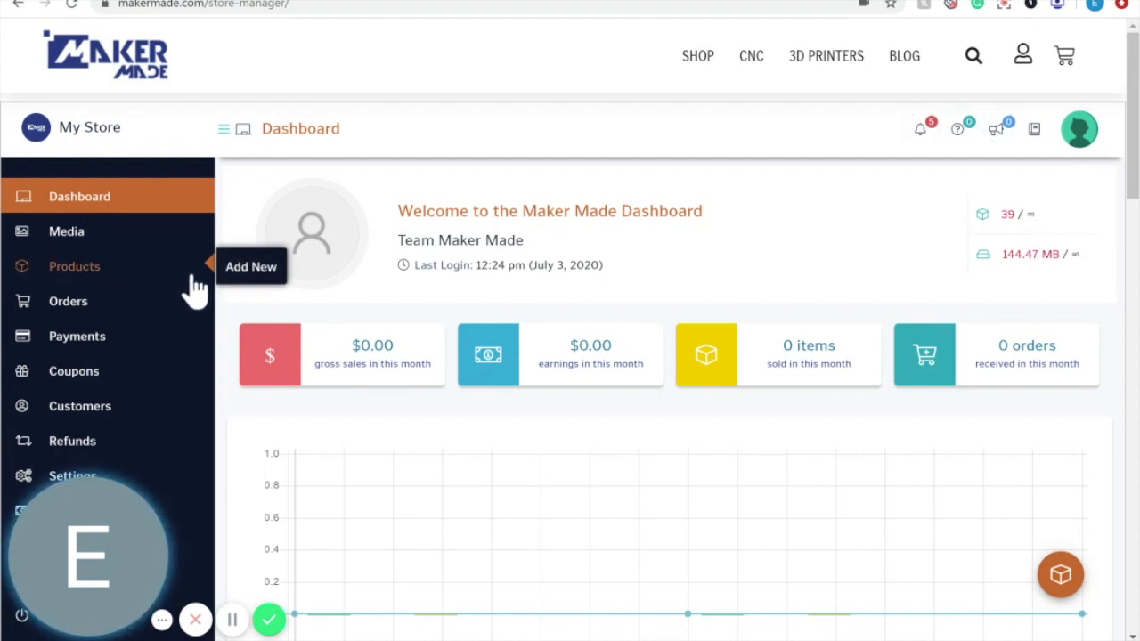
left_click(251, 267)
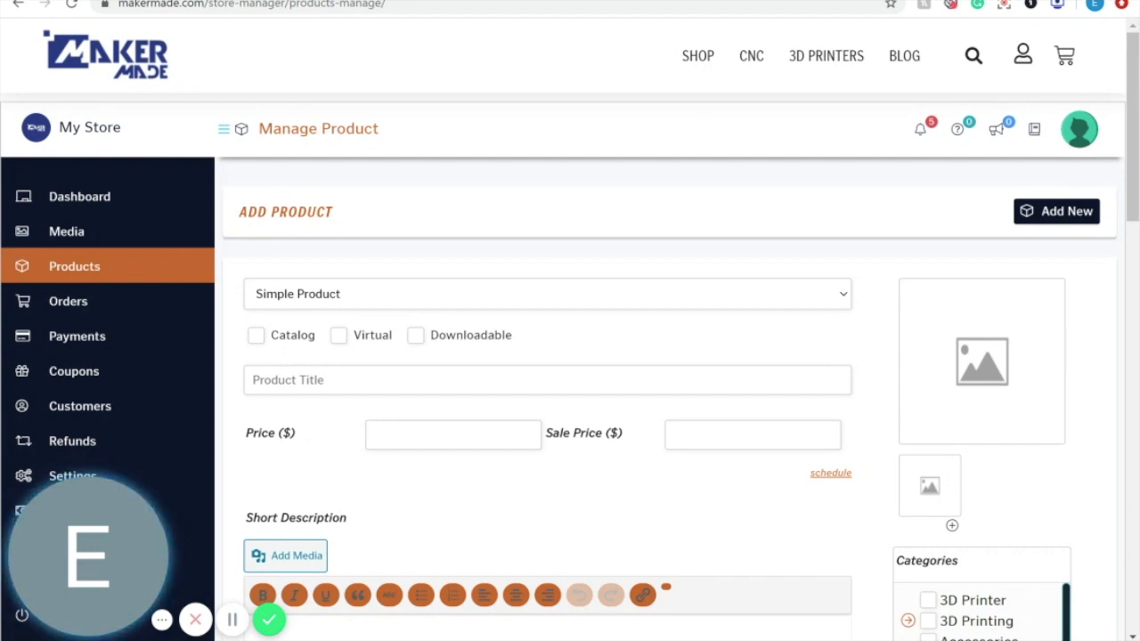
left_click(342, 339)
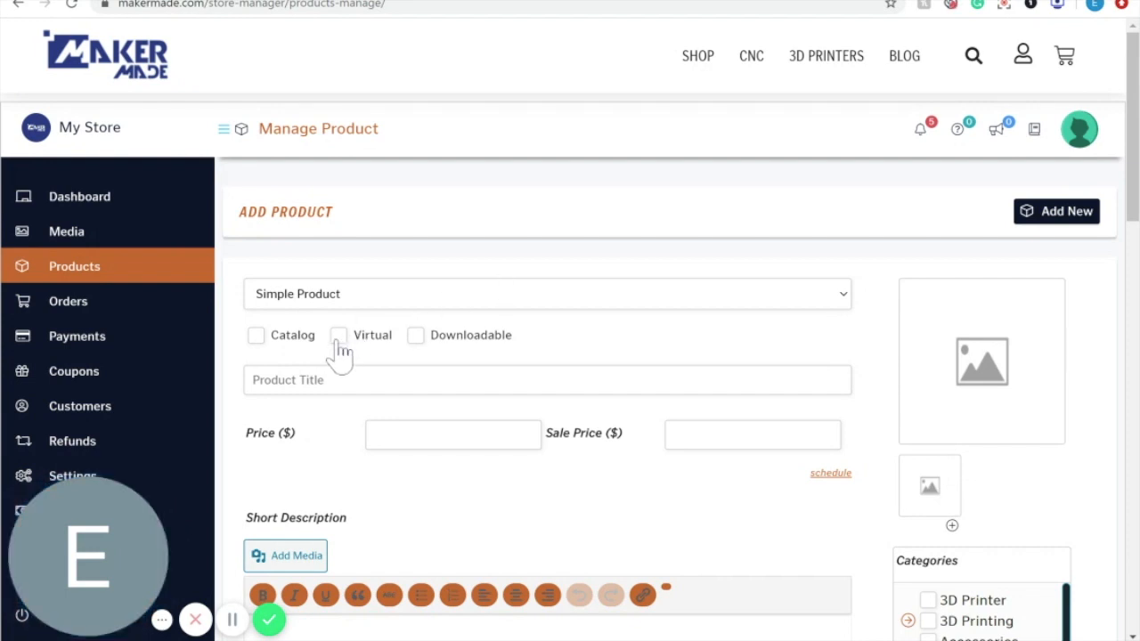
left_click(415, 341)
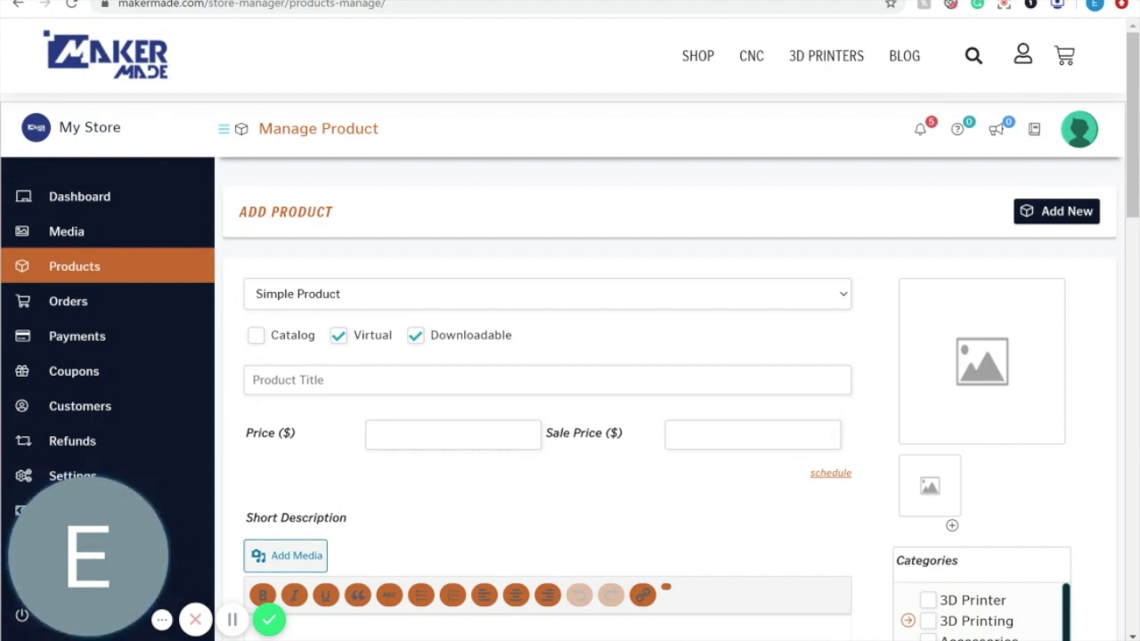
Step: Title the product "American Flag" and set its price to $0
left_click(374, 383)
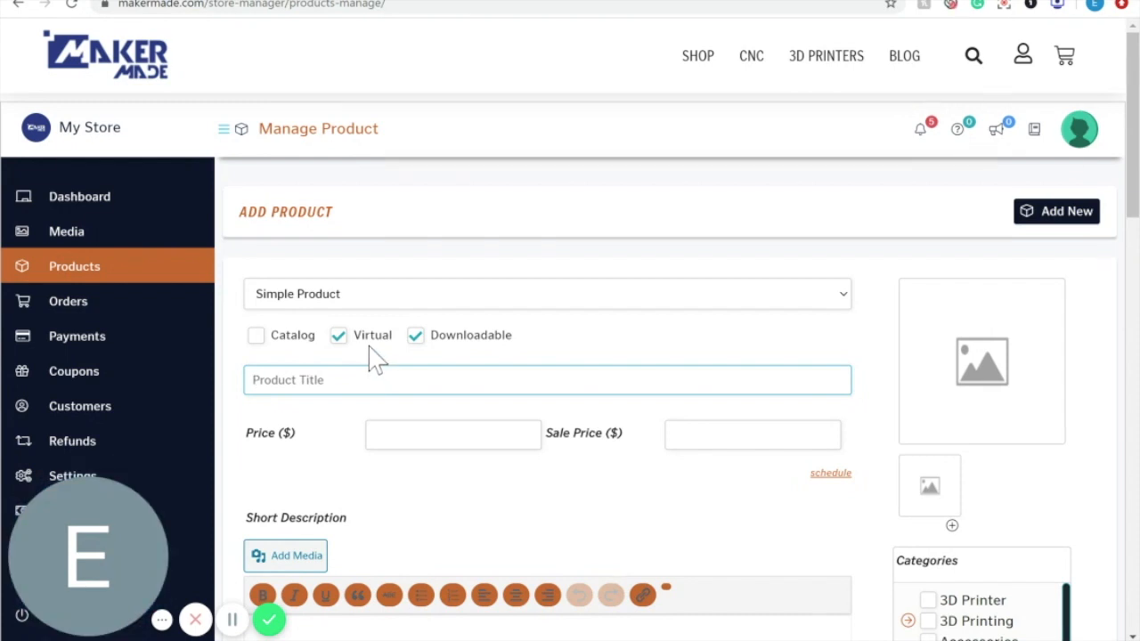
type("Ame")
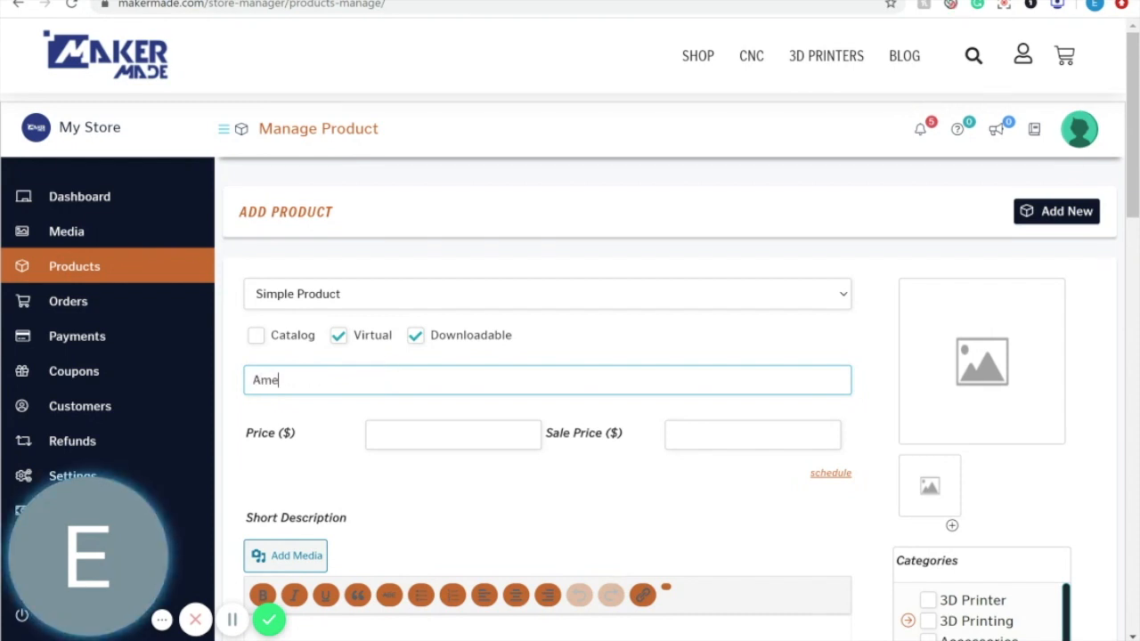
type("rican Flag")
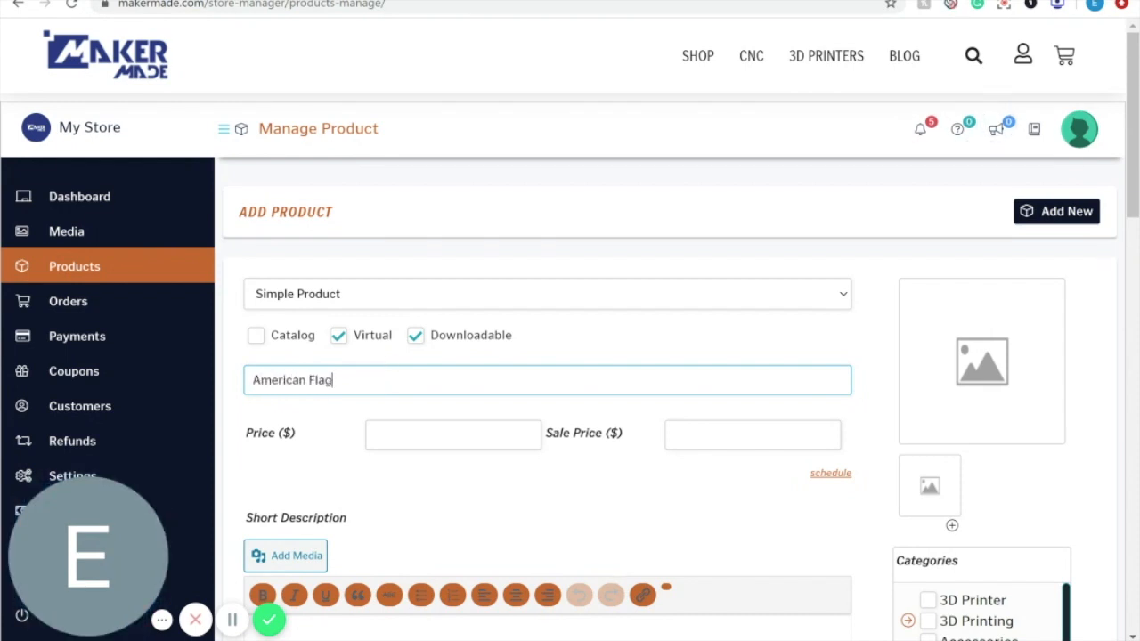
left_click(325, 468)
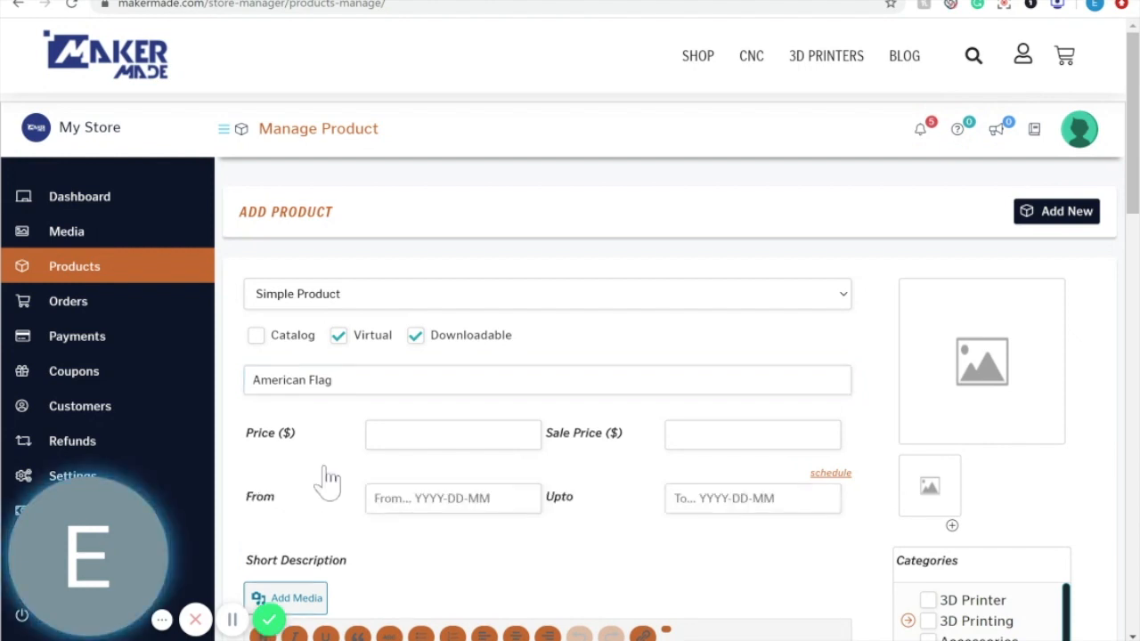
left_click(327, 481)
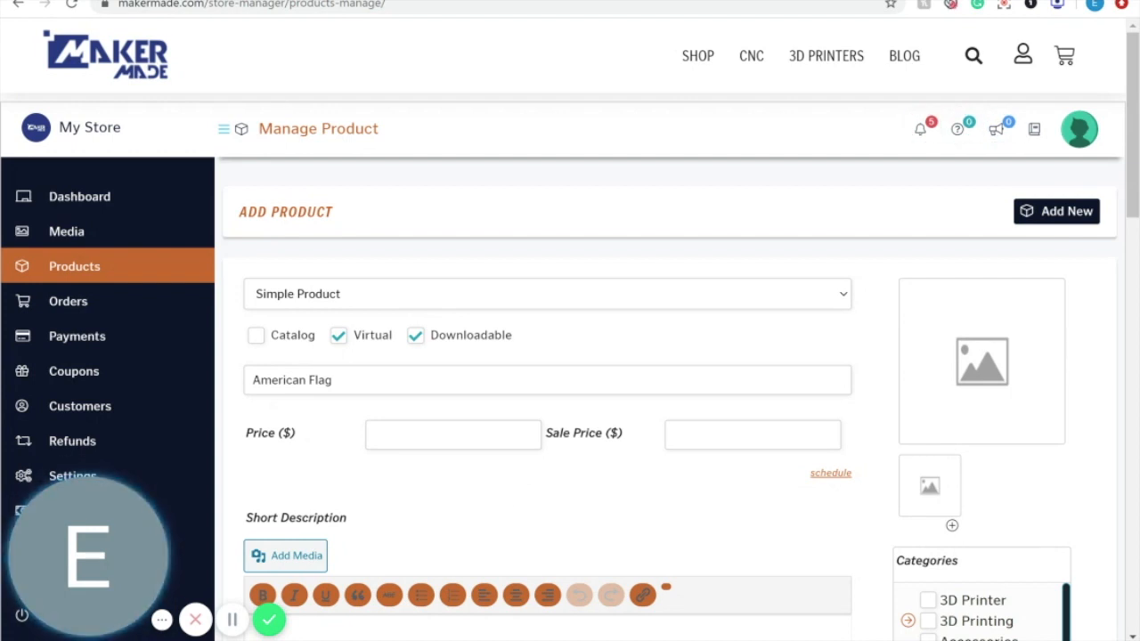
left_click(444, 435)
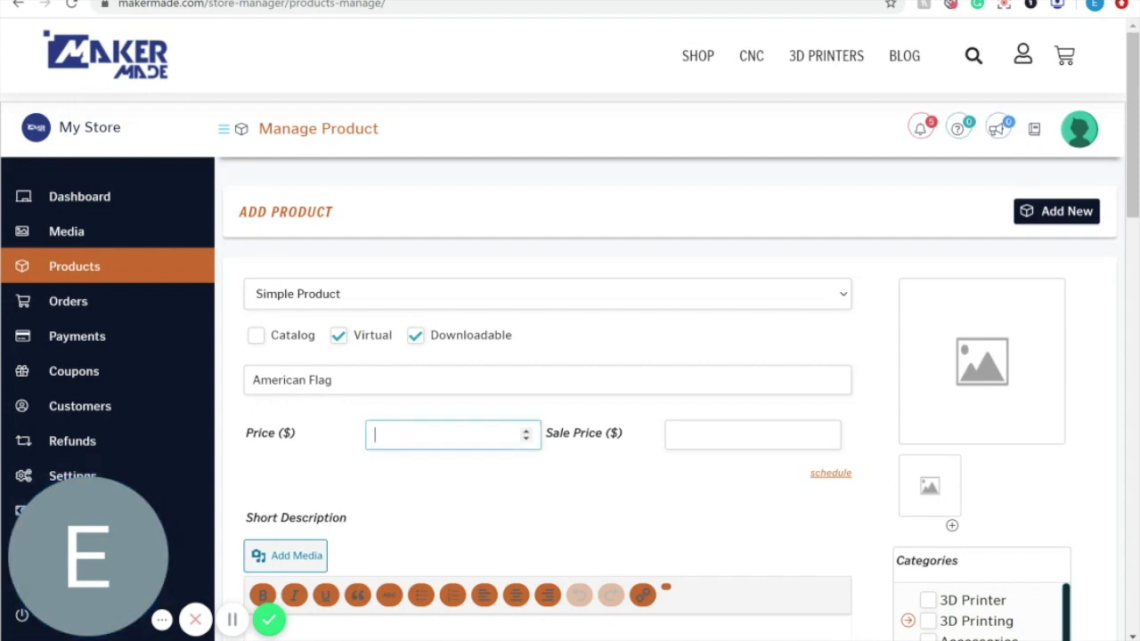
type("0")
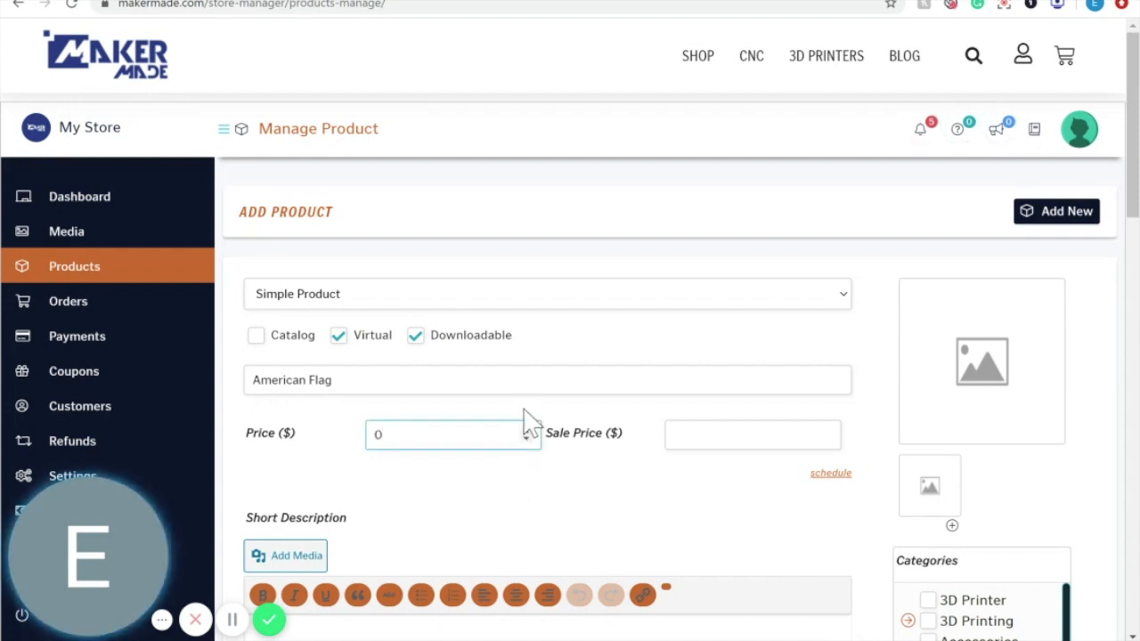
left_click(526, 412)
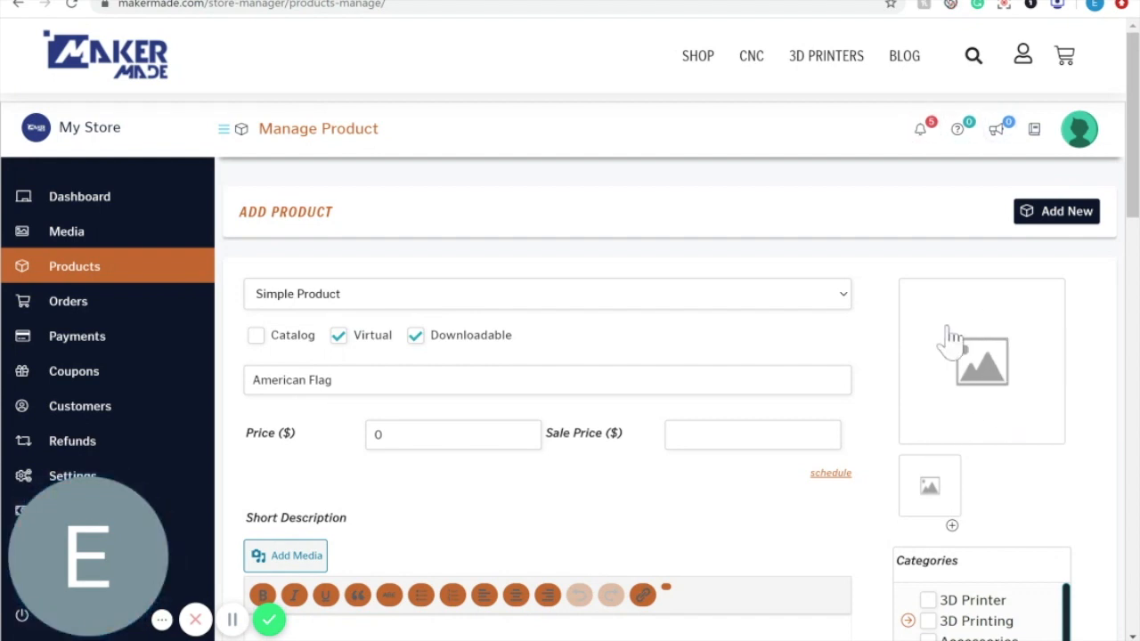
Step: Upload the "flag pic 1" photo and set it as the product's main image
left_click(985, 371)
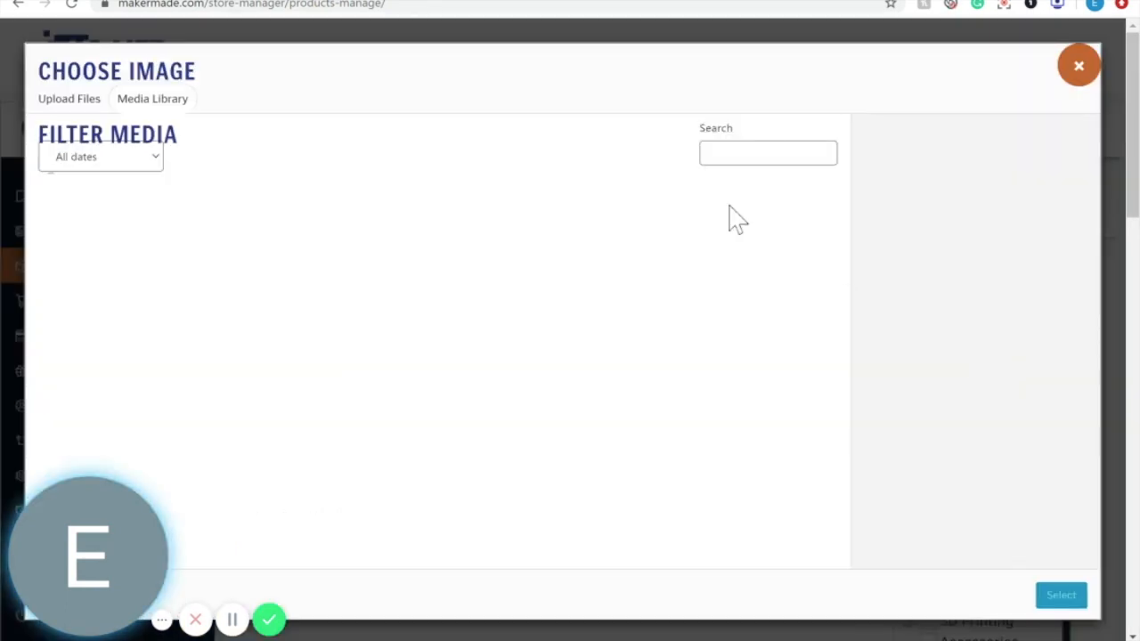
left_click(78, 111)
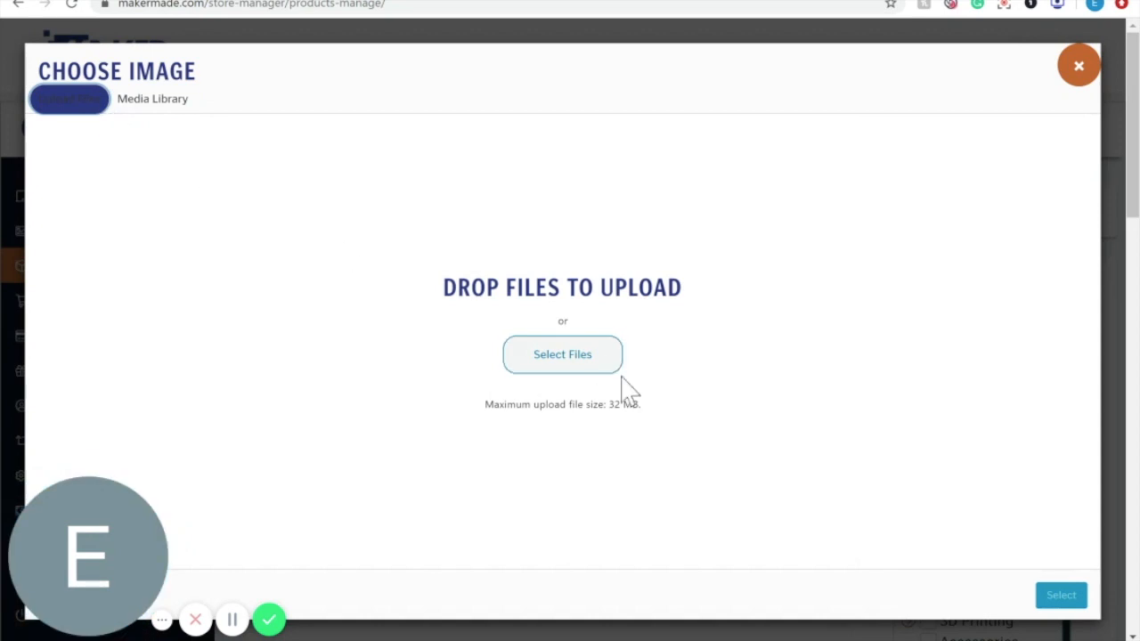
left_click(580, 363)
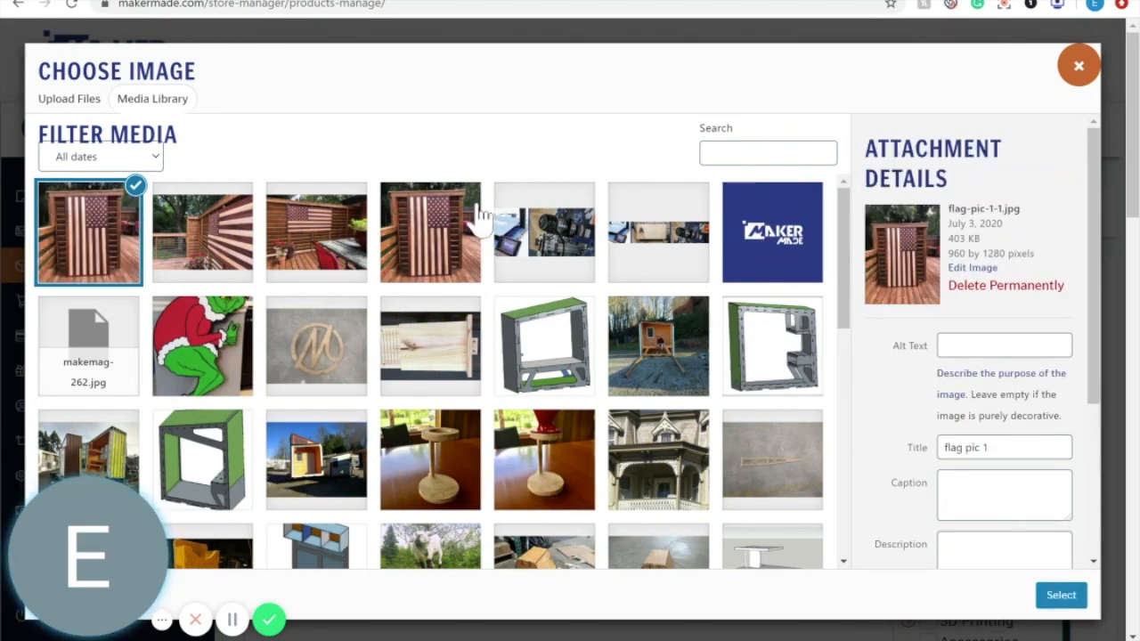
left_click(1059, 598)
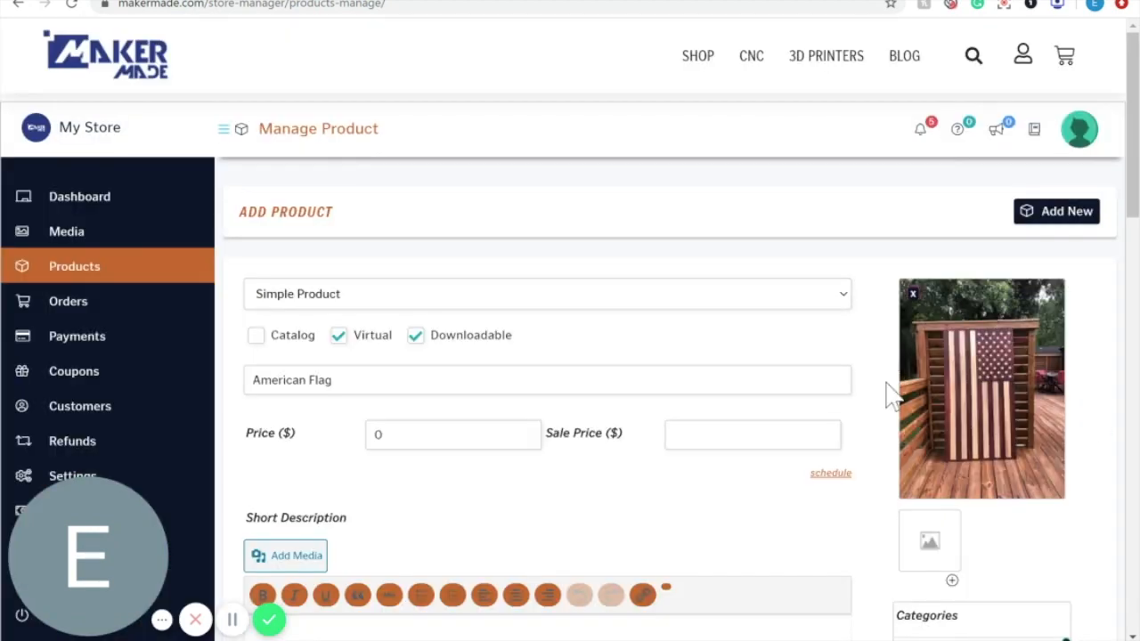
Step: Add flag-pic-2.jpg and flag-pic-3.jpg from the media library to the product gallery
scroll(995, 580, "down", 2)
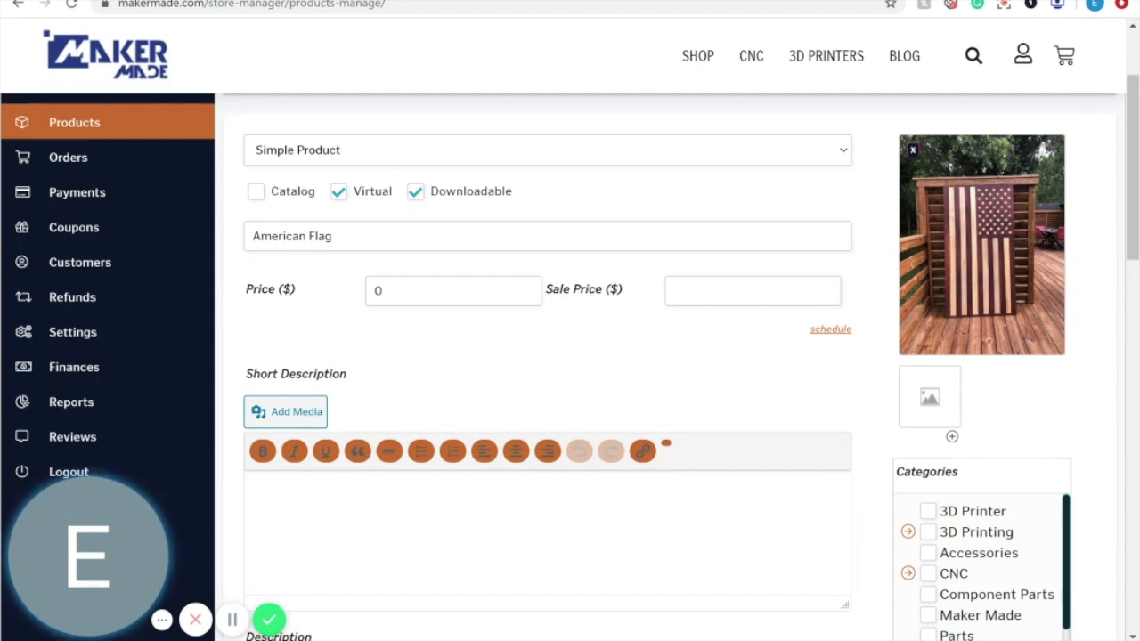
left_click(930, 411)
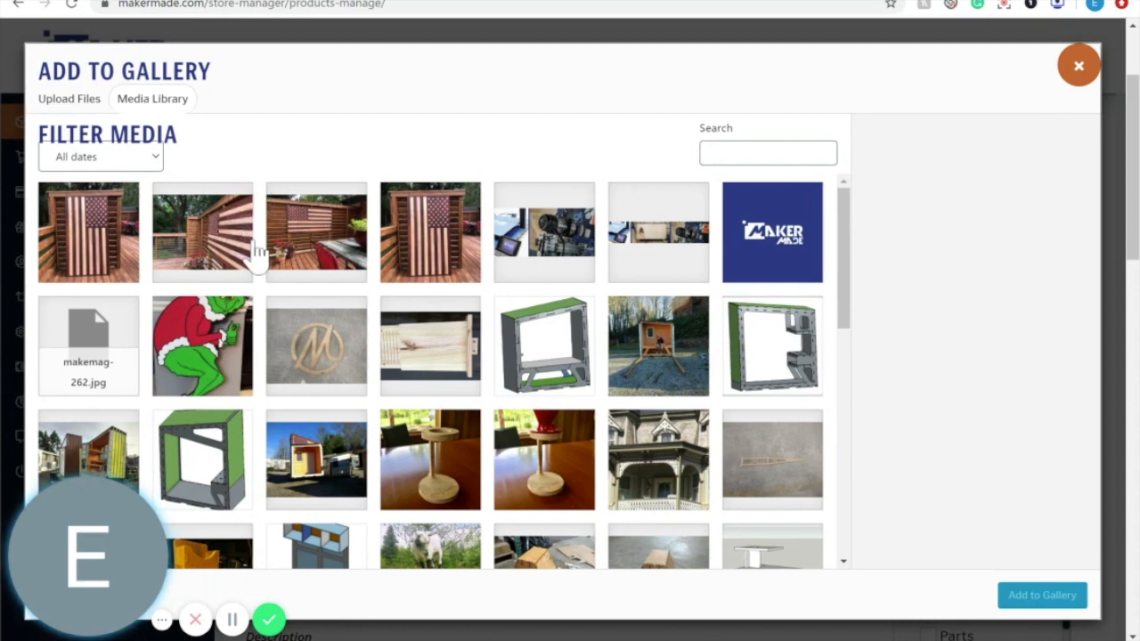
left_click(314, 240)
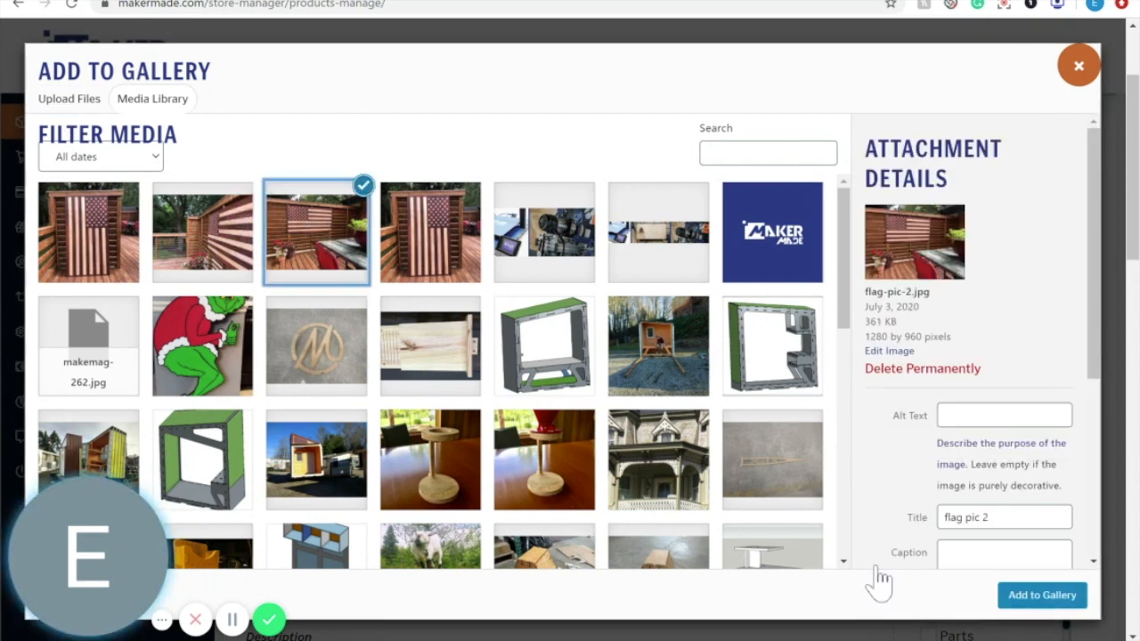
left_click(1044, 597)
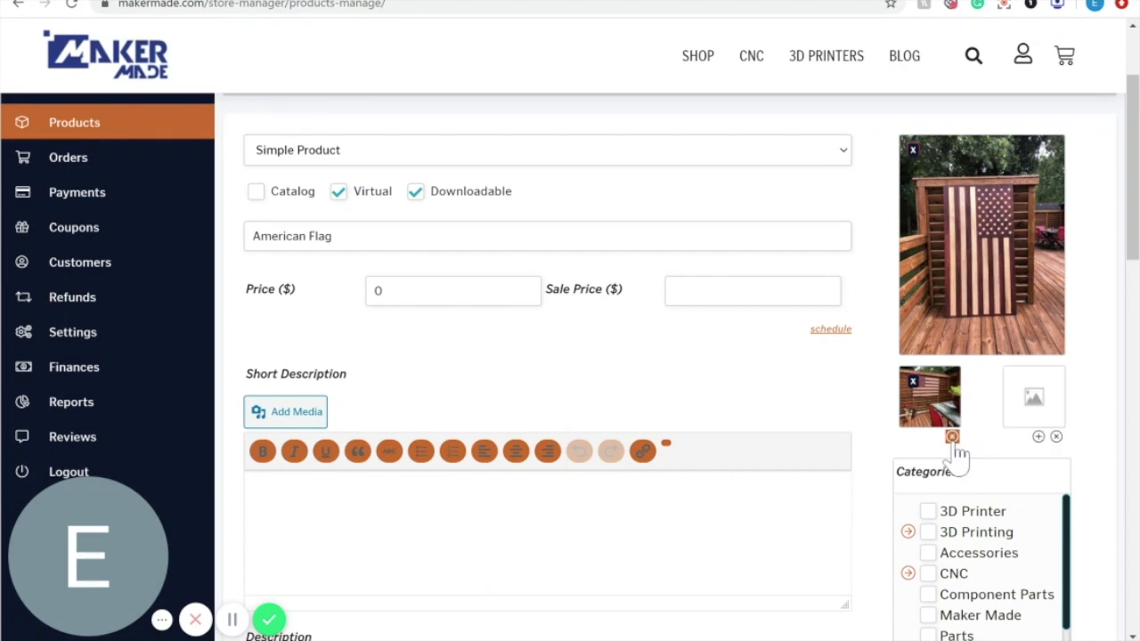
left_click(1054, 415)
left_click(211, 224)
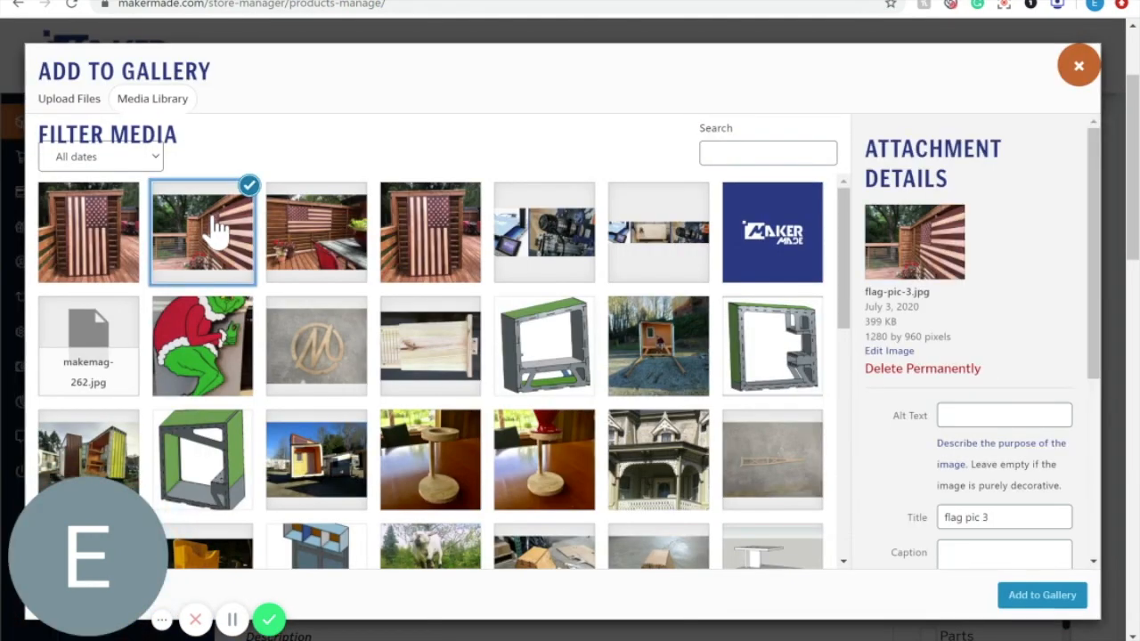
left_click(1060, 600)
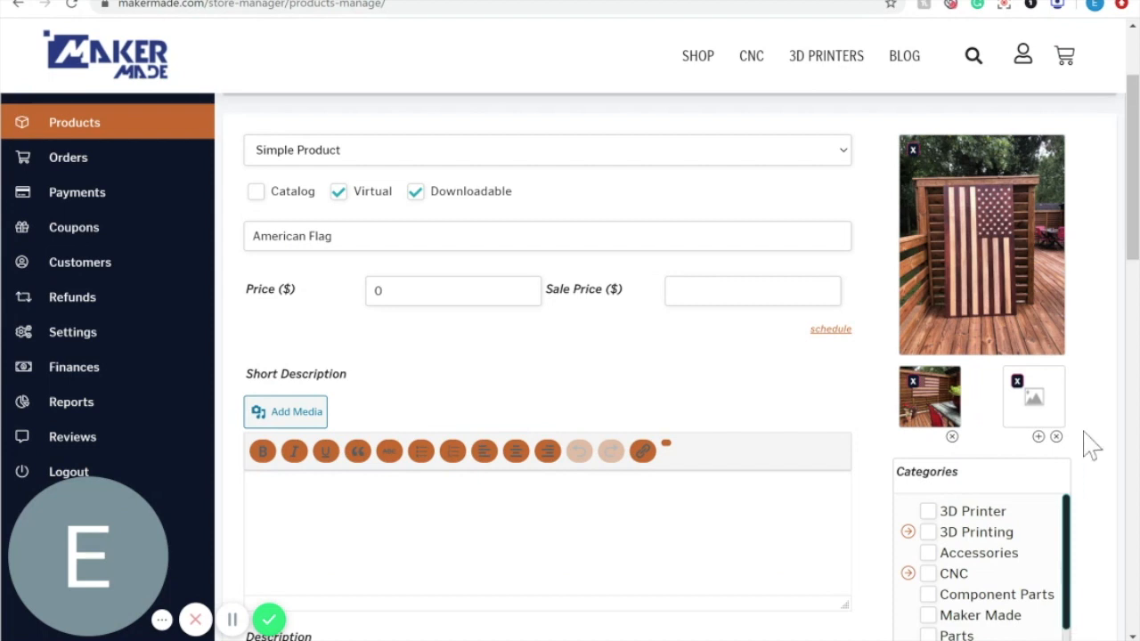
Step: Enter the short description "American Flag CNC Cutout. Perfect for the 4th of July."
scroll(659, 407, "down", 3)
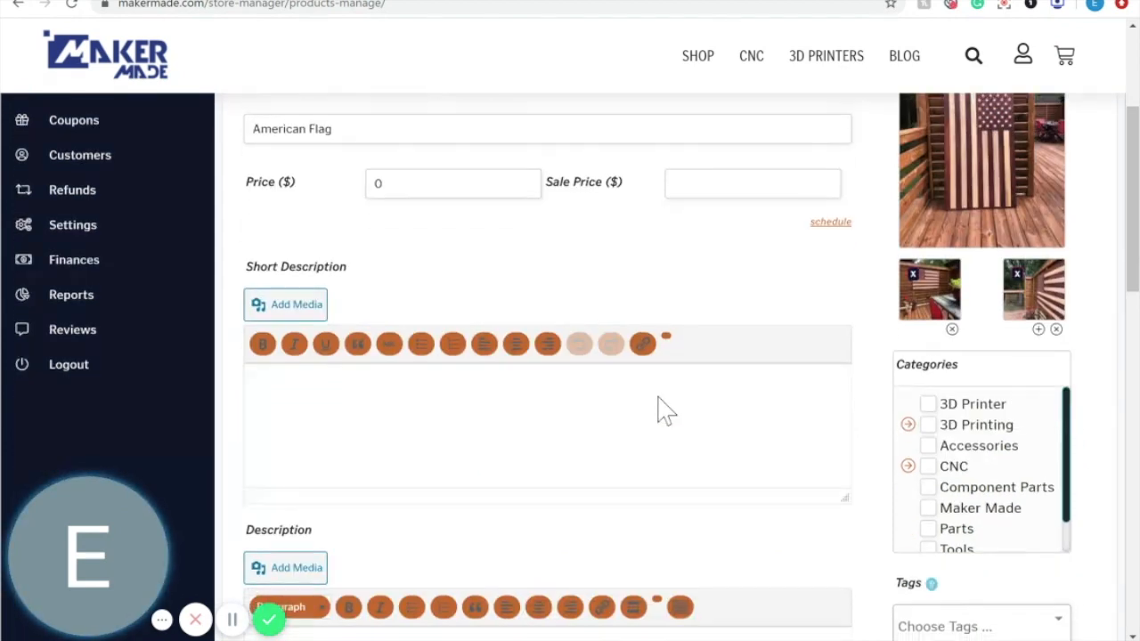
left_click(358, 386)
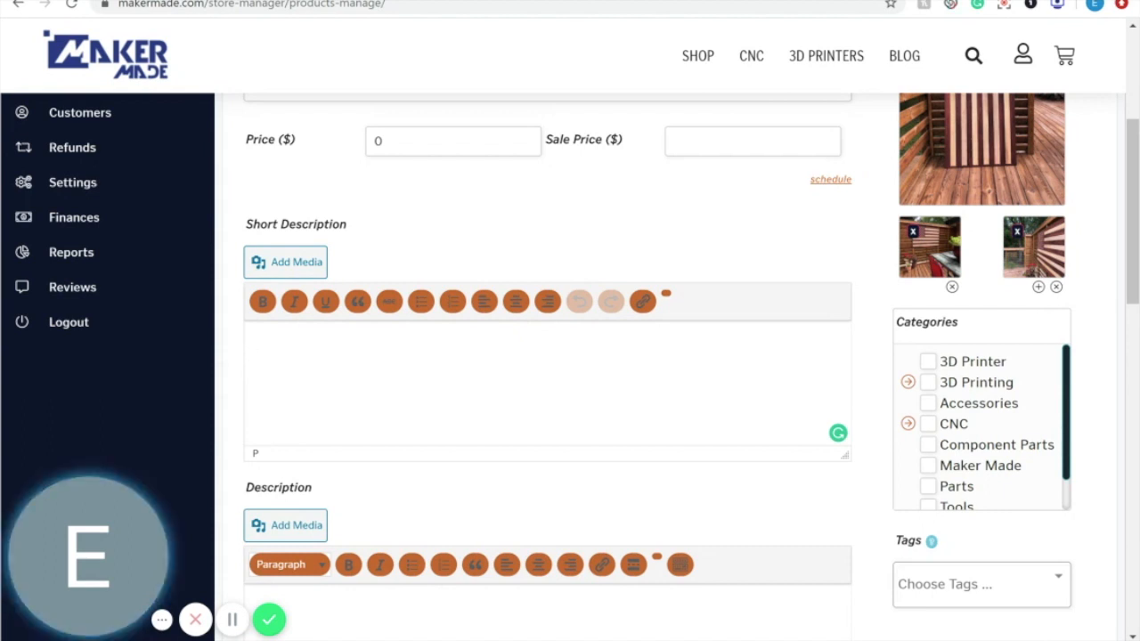
type("American Flag CNC Cutout. Perfect for the 4th of July.")
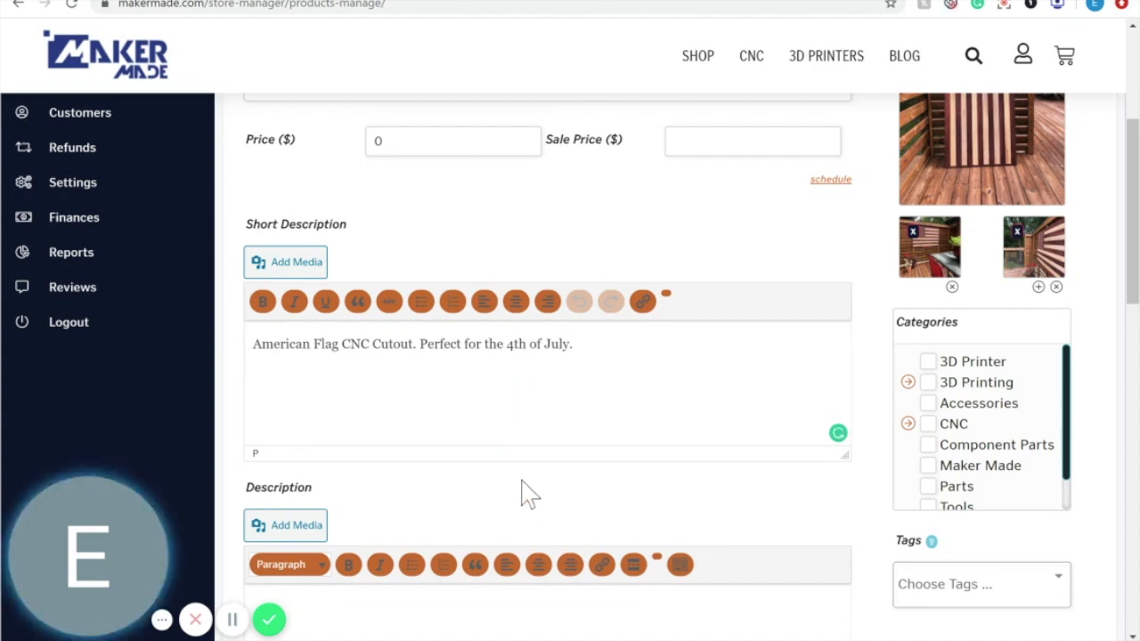
Step: Examine the short and full description editors and their link-insertion option
scroll(526, 494, "down", 2)
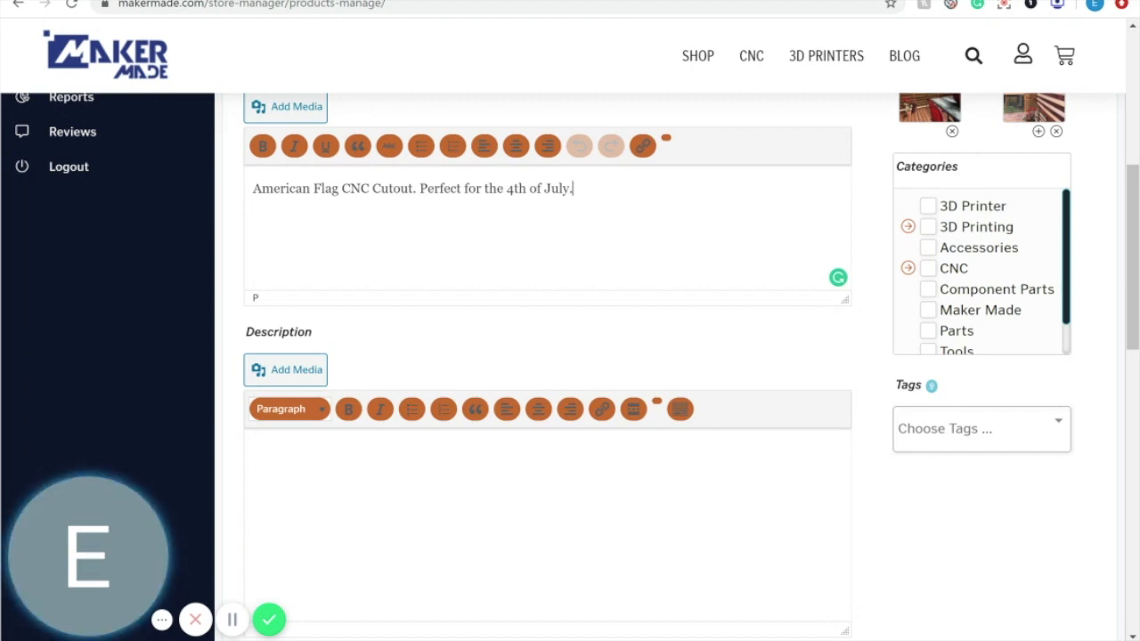
scroll(570, 357, "up", 1)
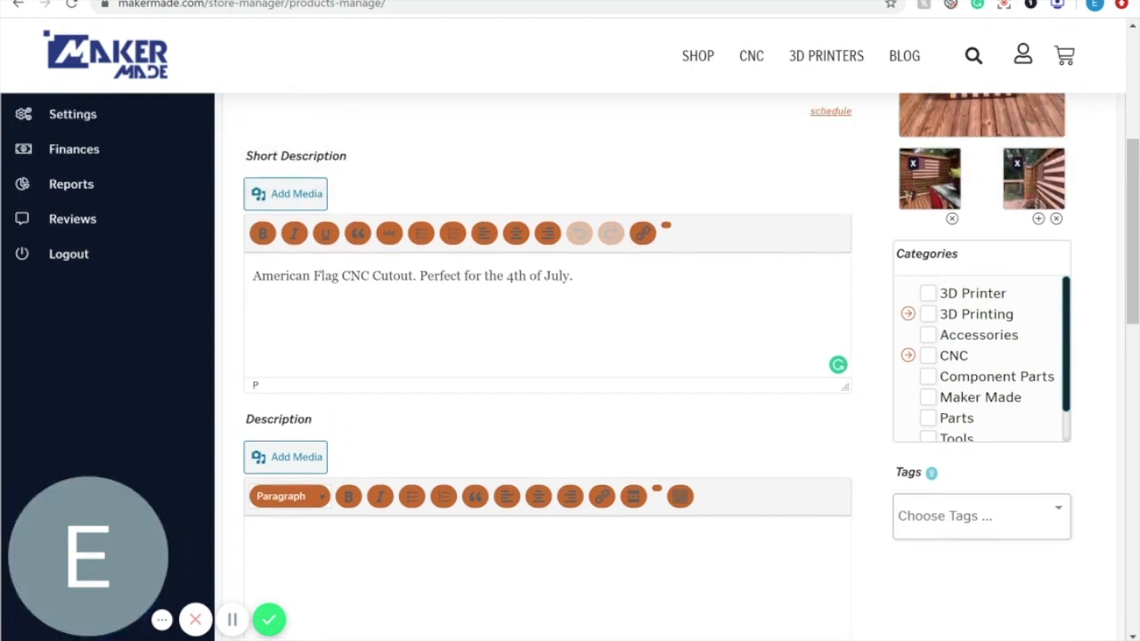
scroll(570, 356, "down", 2)
scroll(570, 342, "up", 1)
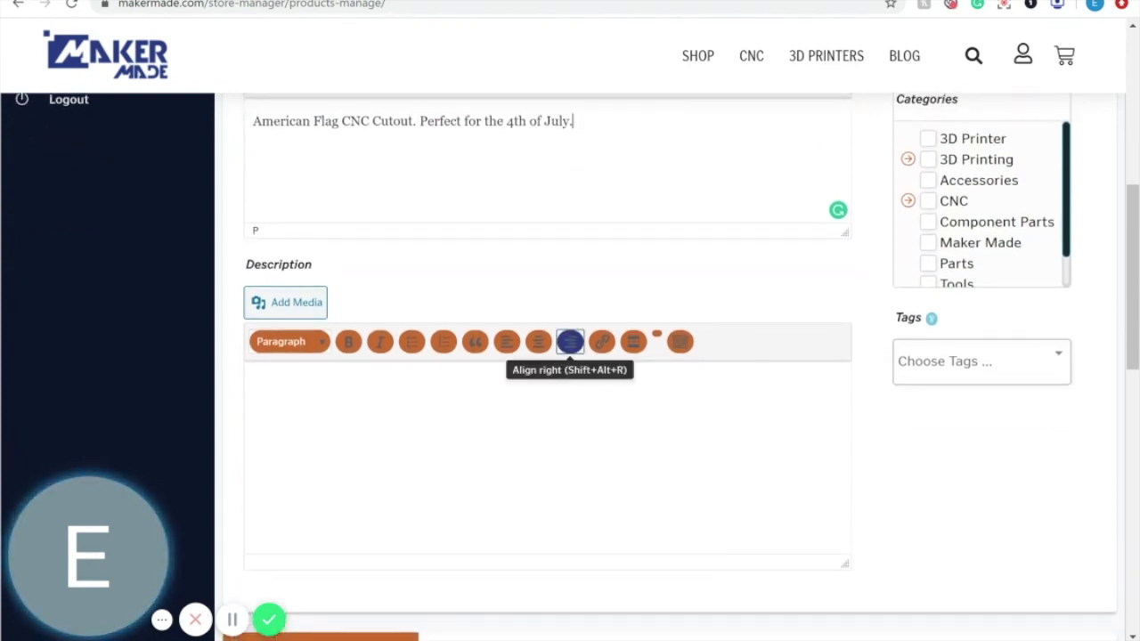
scroll(649, 307, "up", 2)
scroll(649, 307, "up", 1)
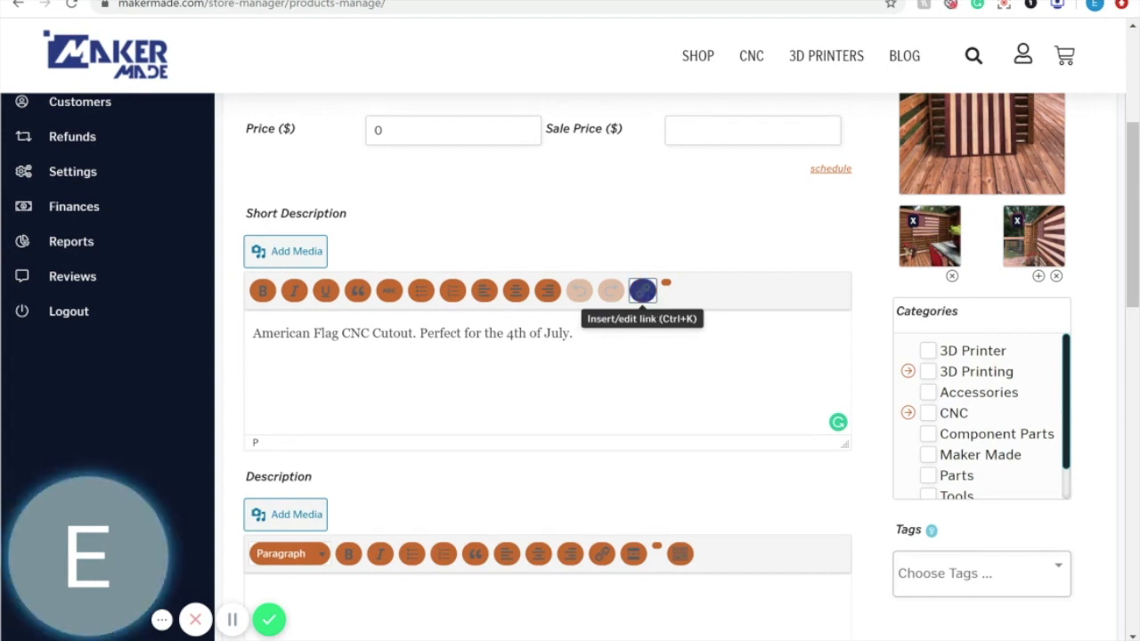
scroll(563, 495, "down", 1)
scroll(563, 495, "down", 1)
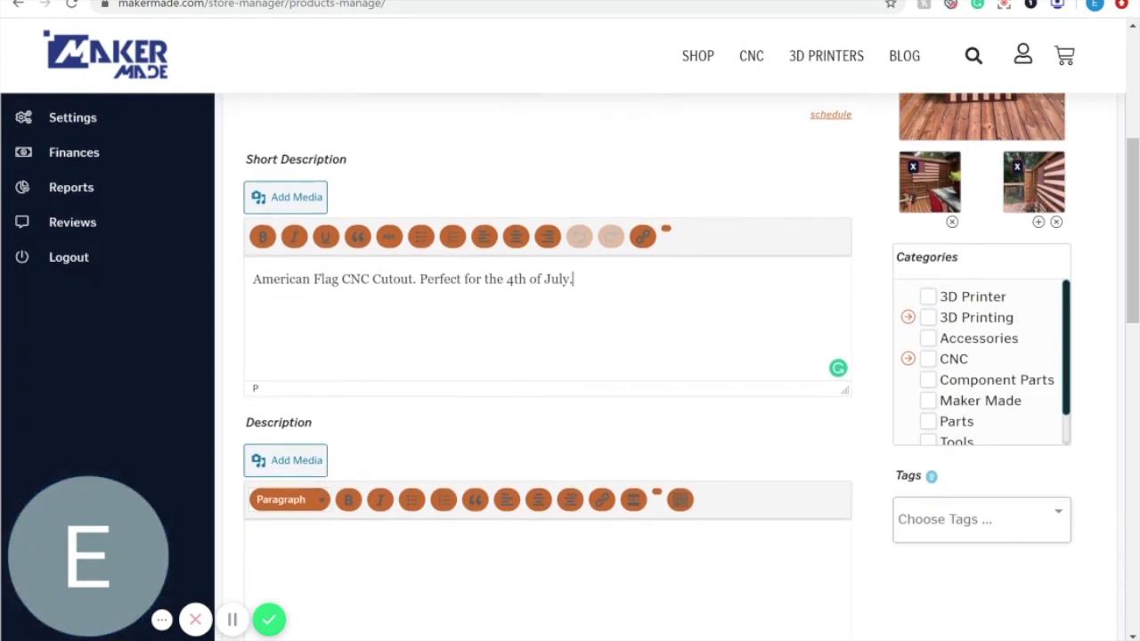
scroll(423, 477, "down", 1)
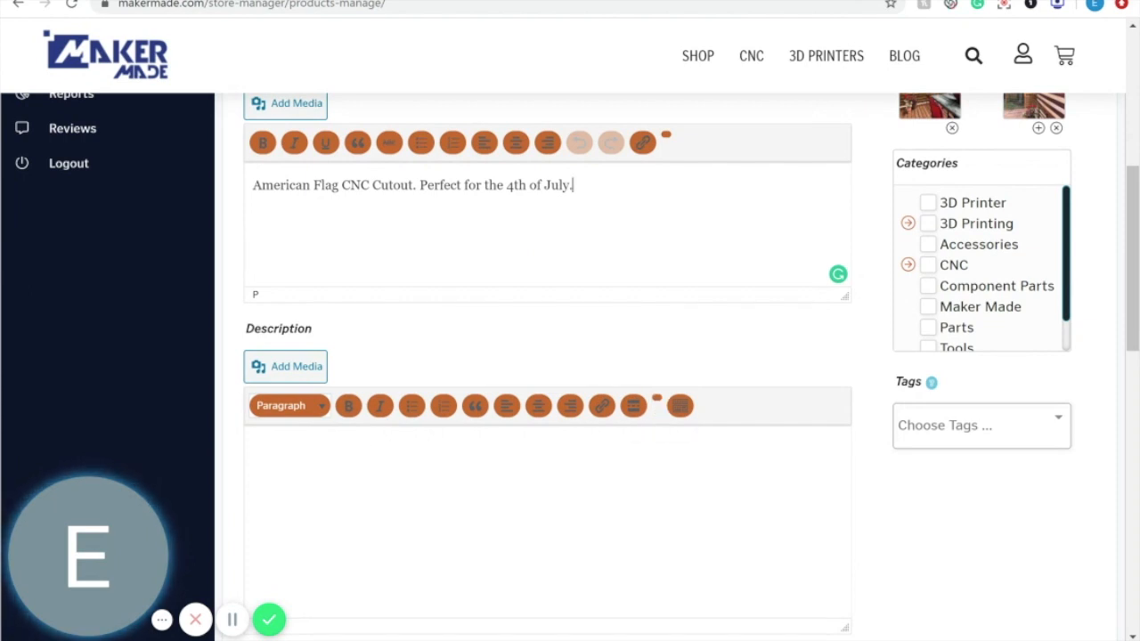
left_click(603, 408)
Step: Assign the product to the CNC category and its CNC Projects subcategory, leaving 3D Printing unselected
left_click(928, 266)
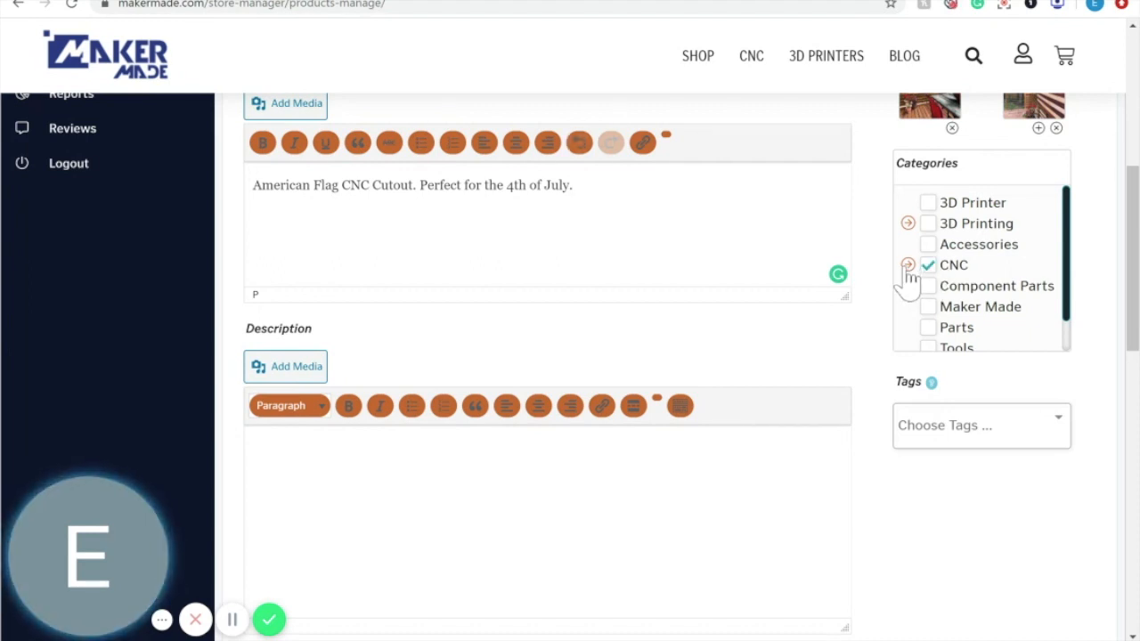
left_click(910, 270)
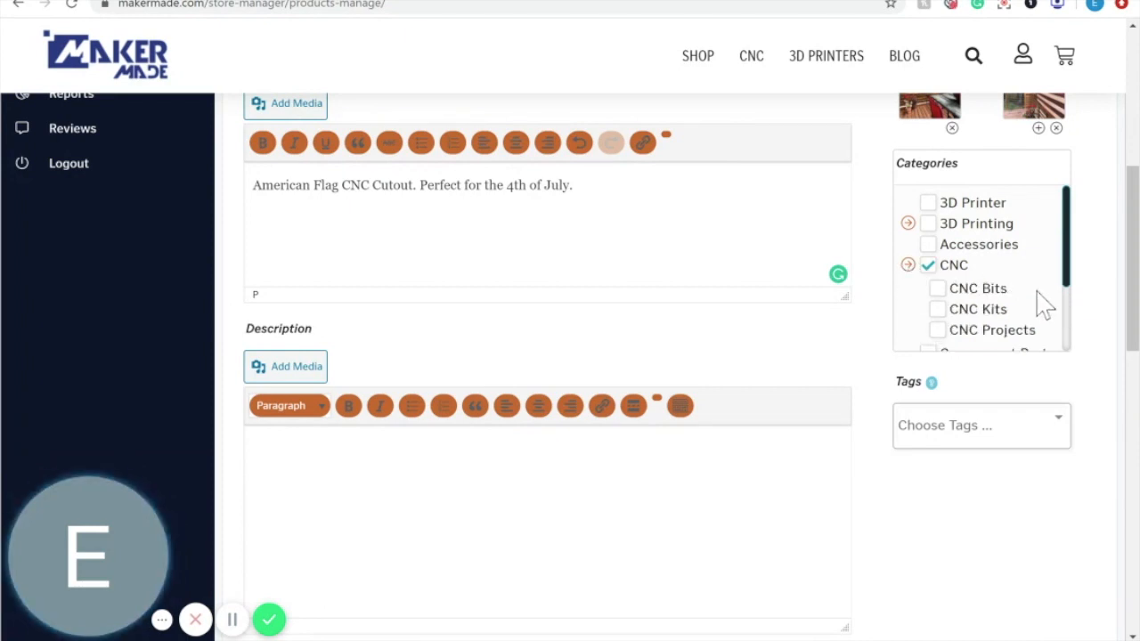
left_click(938, 331)
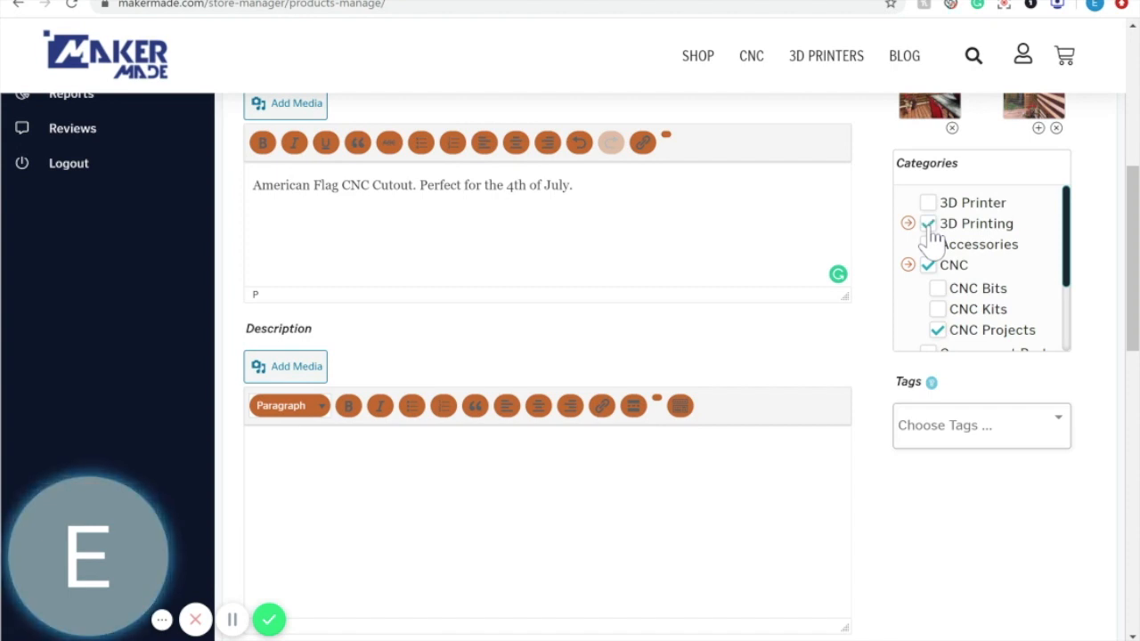
left_click(908, 227)
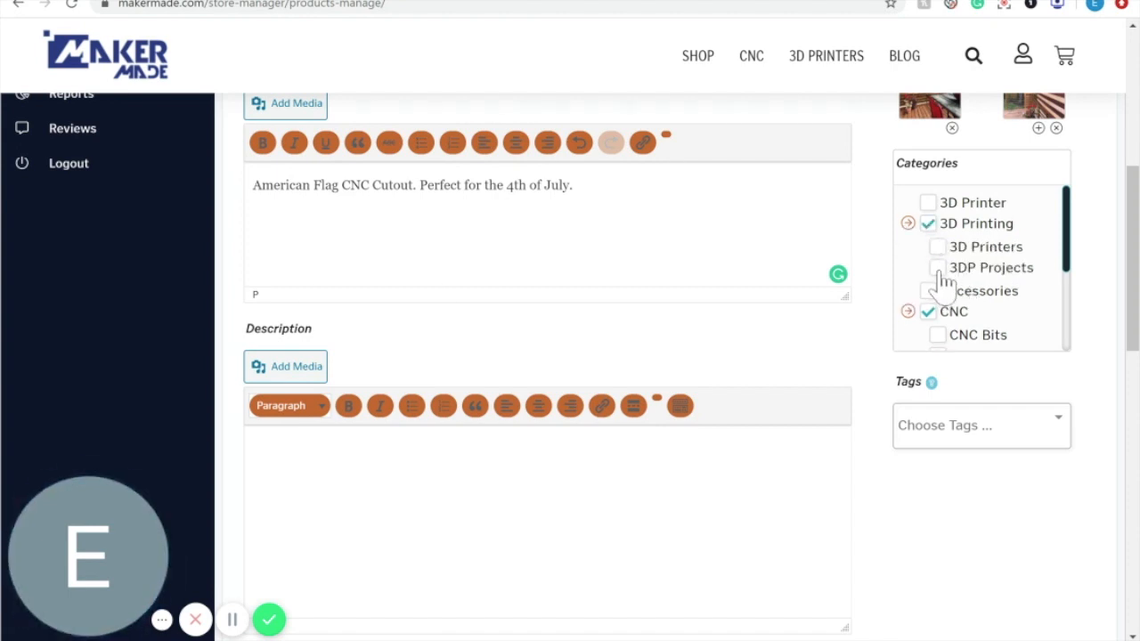
left_click(909, 224)
Step: Add the existing "cnc" tag to the product
scroll(875, 385, "down", 1)
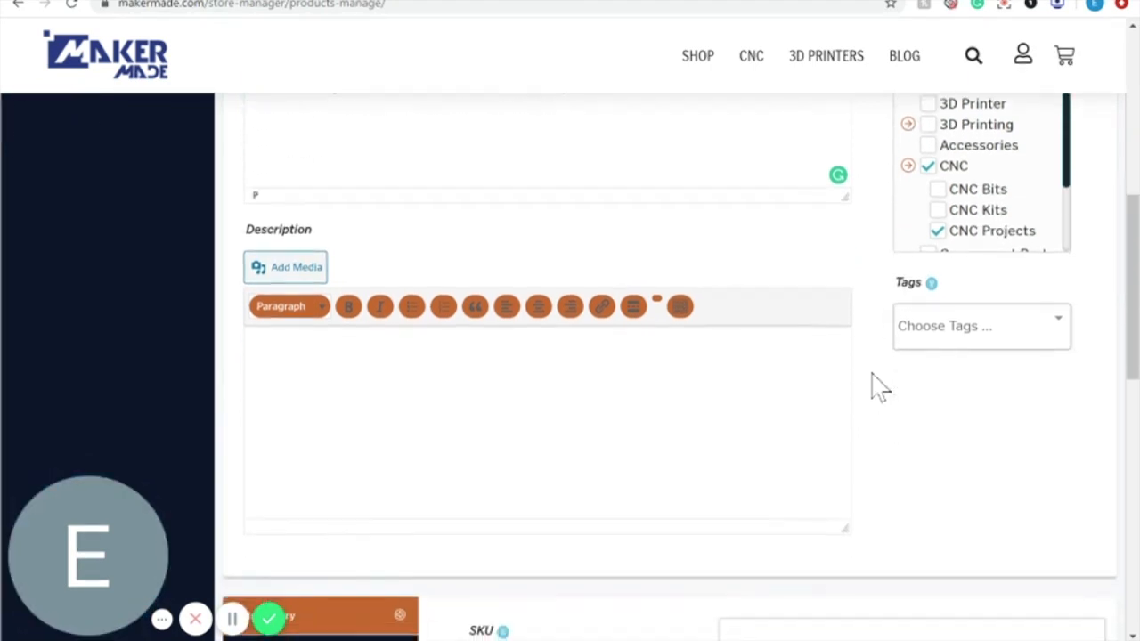
left_click(1054, 331)
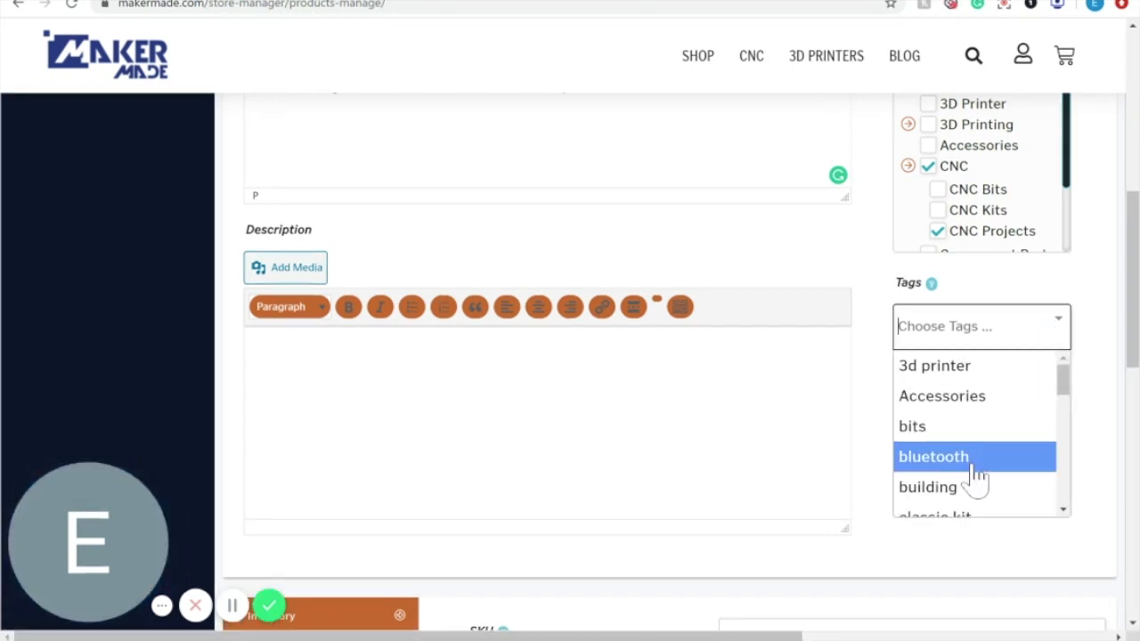
scroll(971, 474, "down", 1)
scroll(976, 478, "down", 1)
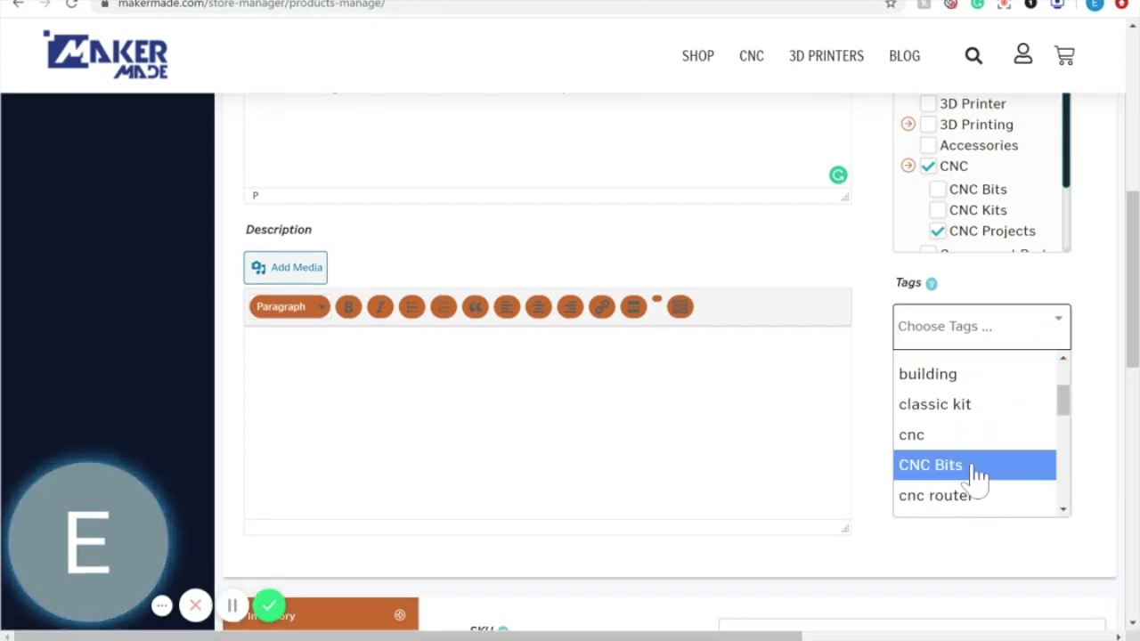
left_click(925, 439)
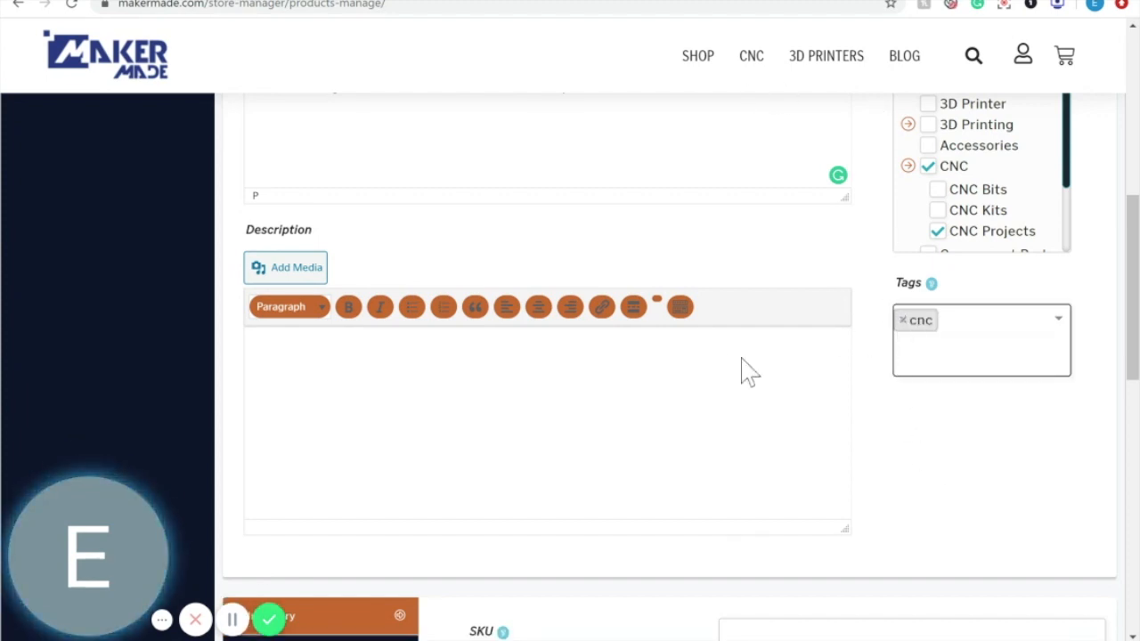
Step: Upload the American Flag zip archive and attach it as the product's downloadable file
scroll(922, 443, "down", 2)
scroll(924, 440, "down", 3)
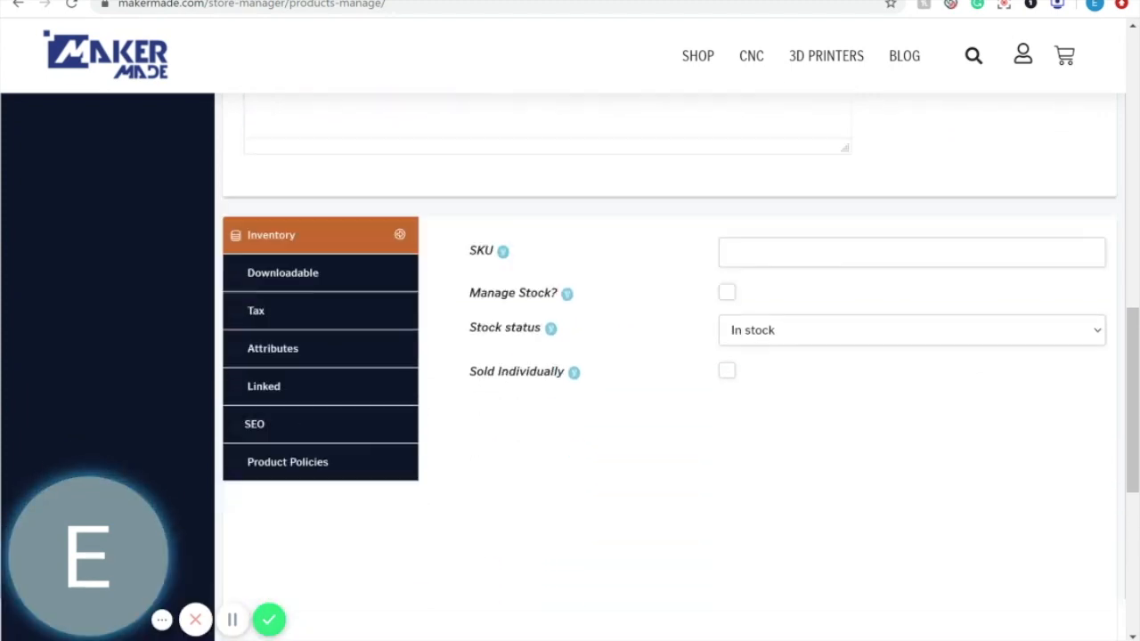
left_click(365, 258)
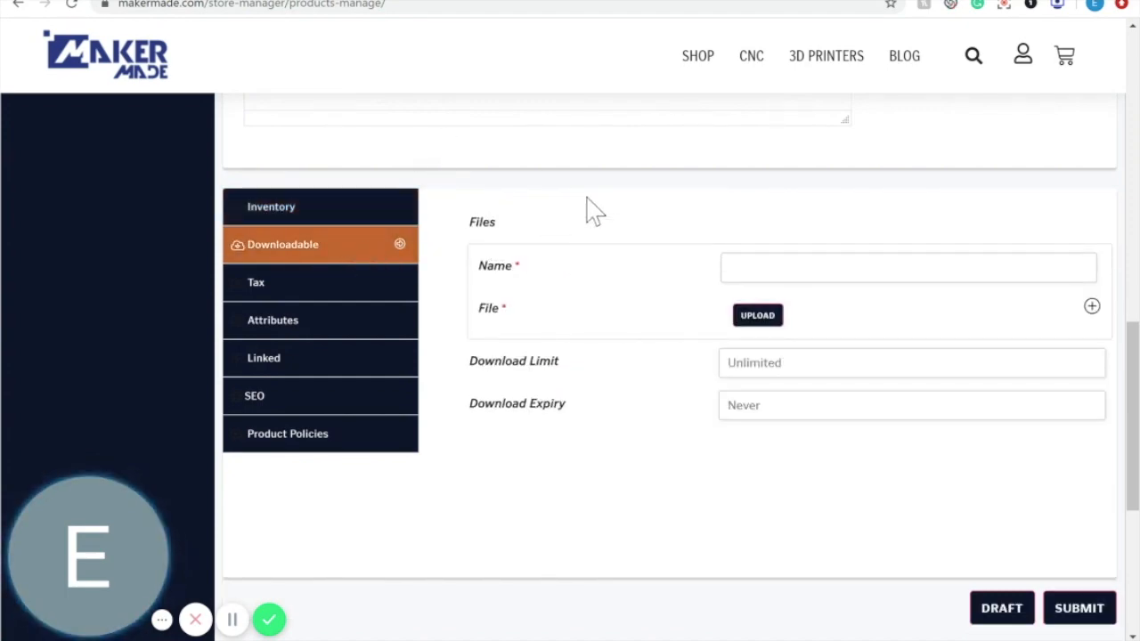
scroll(590, 208, "up", 9)
scroll(591, 208, "up", 2)
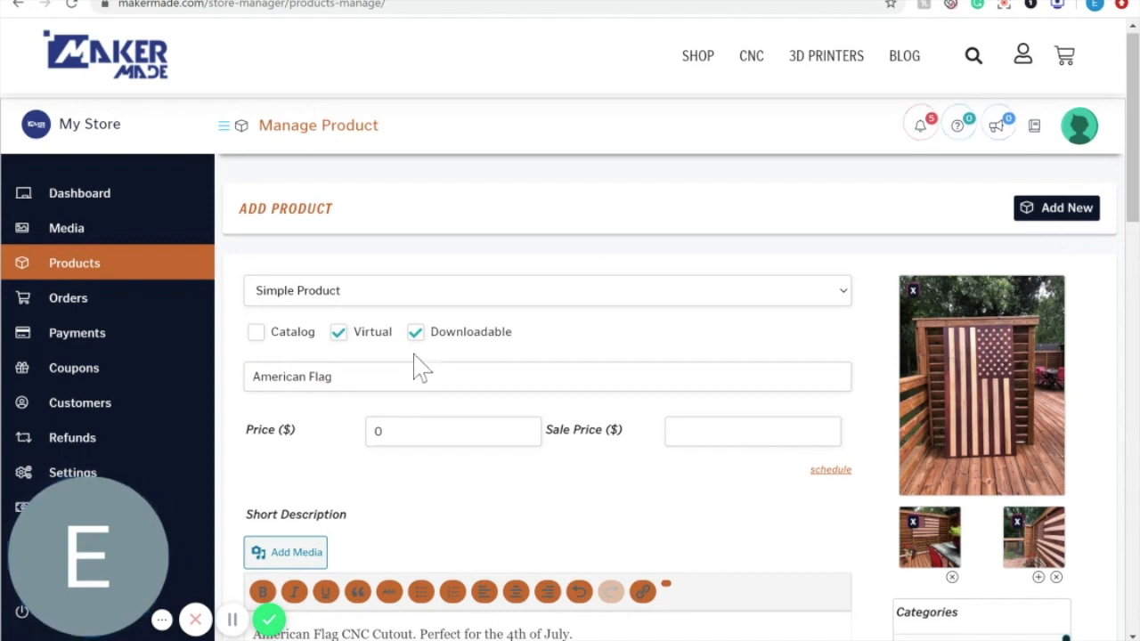
scroll(538, 530, "down", 11)
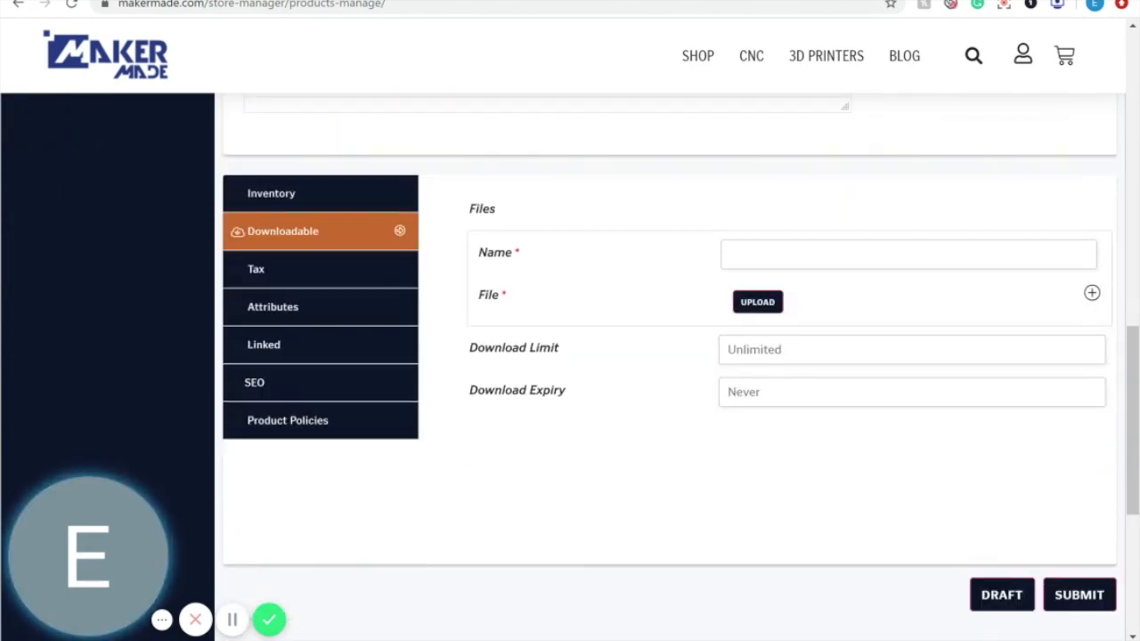
left_click(771, 306)
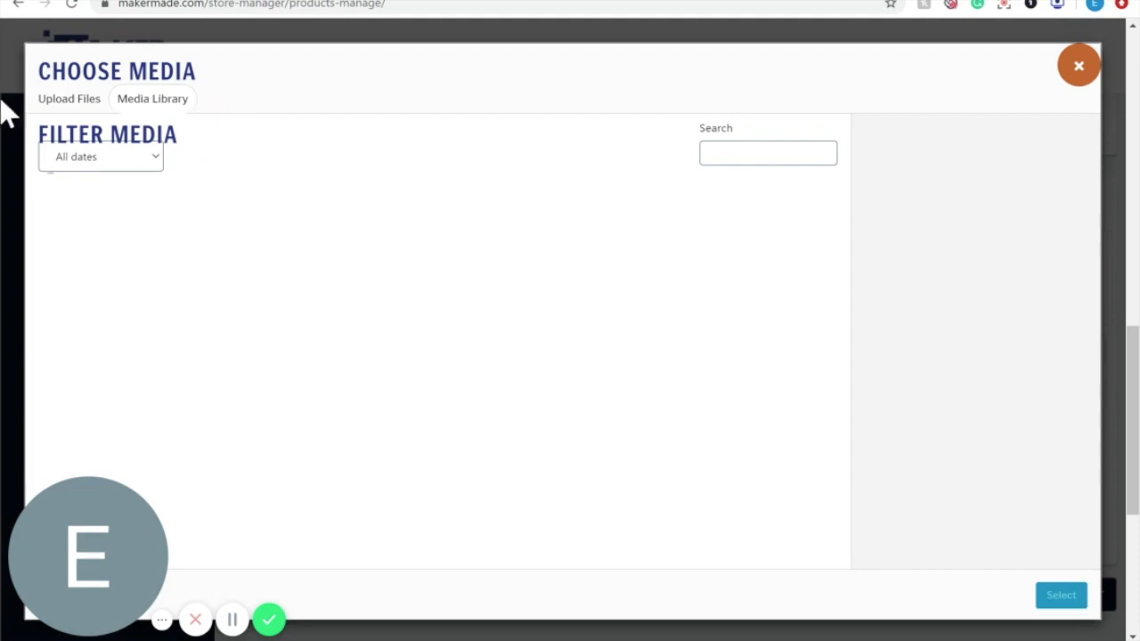
left_click(89, 105)
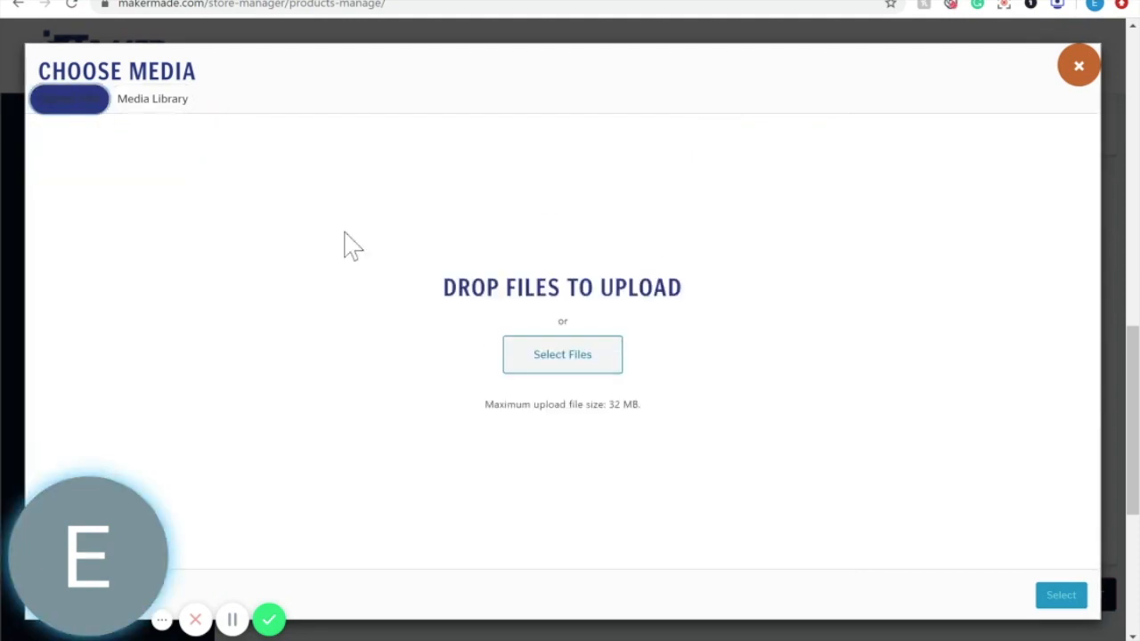
left_click(570, 355)
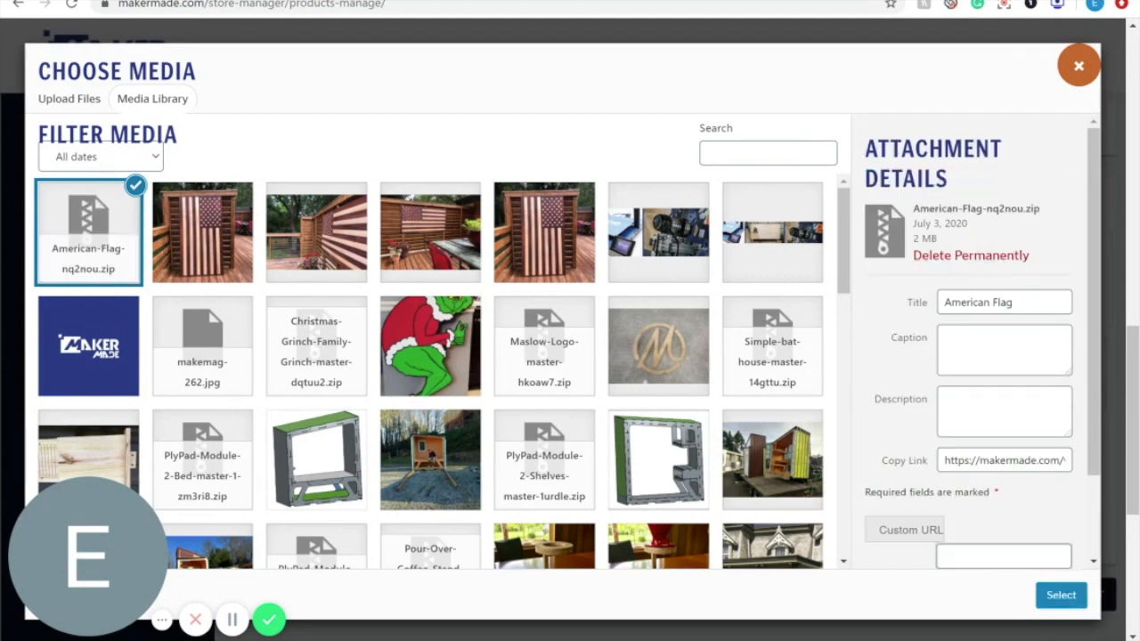
left_click(1065, 597)
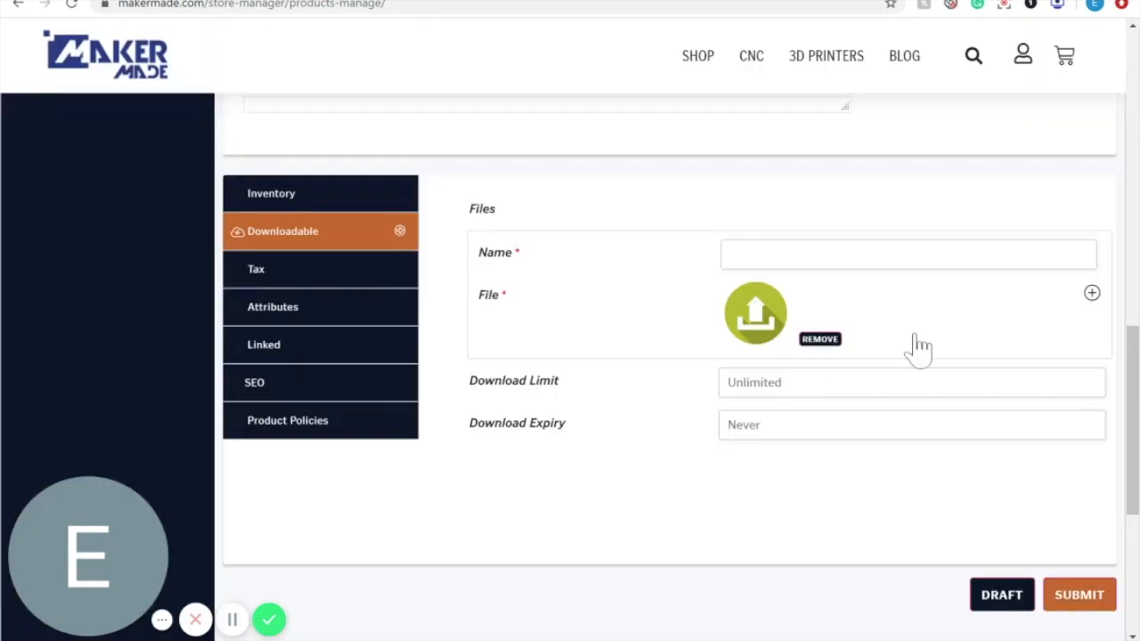
Step: Name the attached downloadable file "American Flag"
left_click(737, 255)
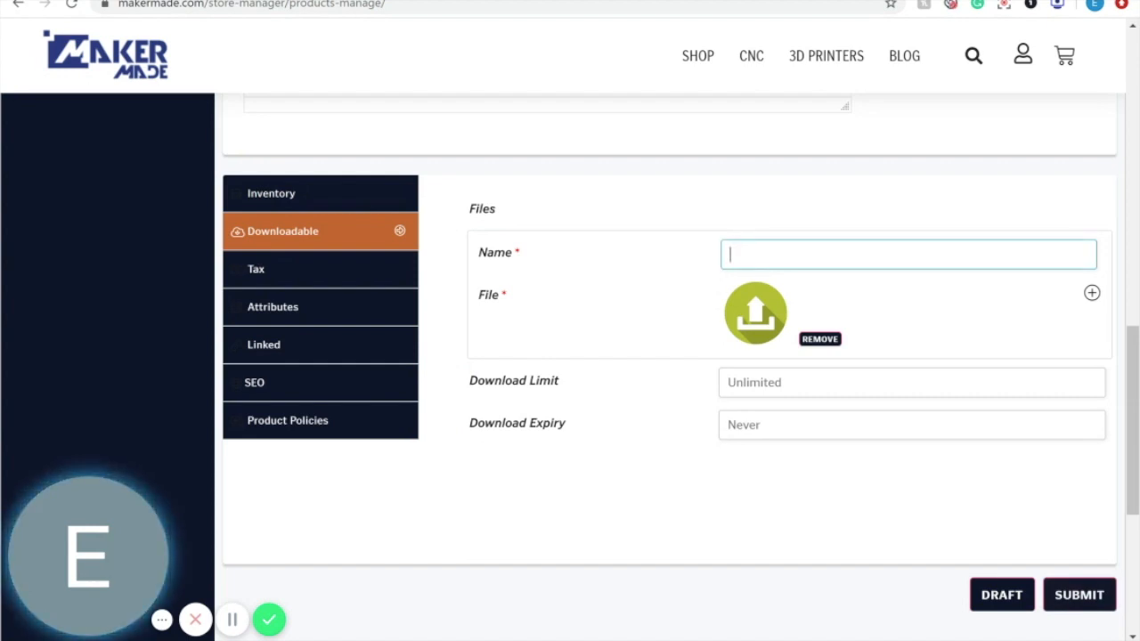
type("American Flagh")
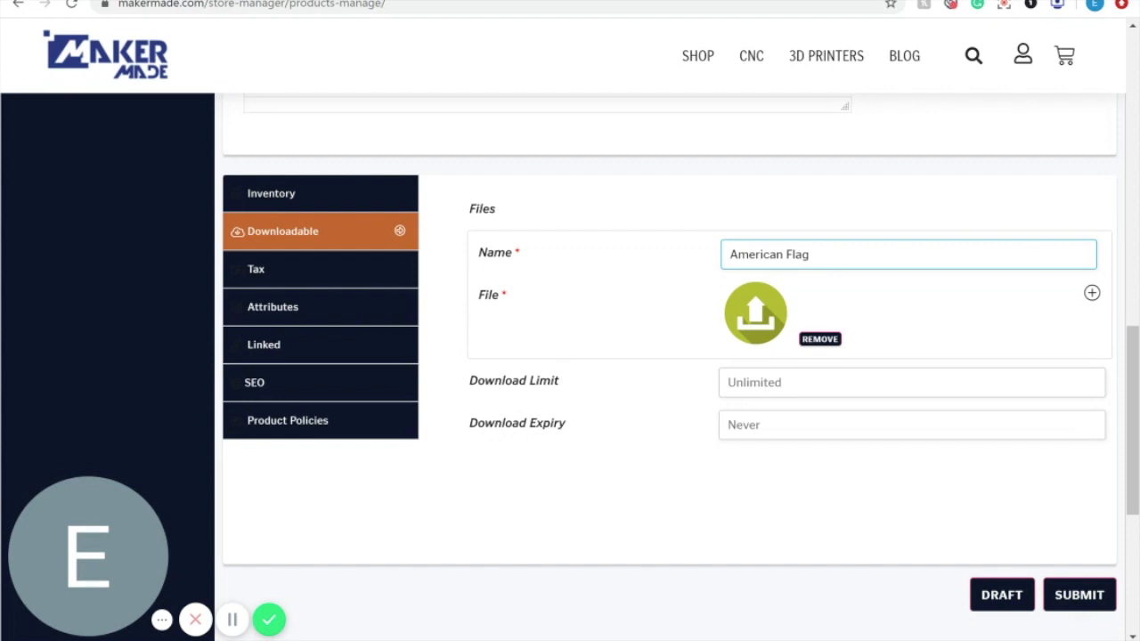
left_click(629, 401)
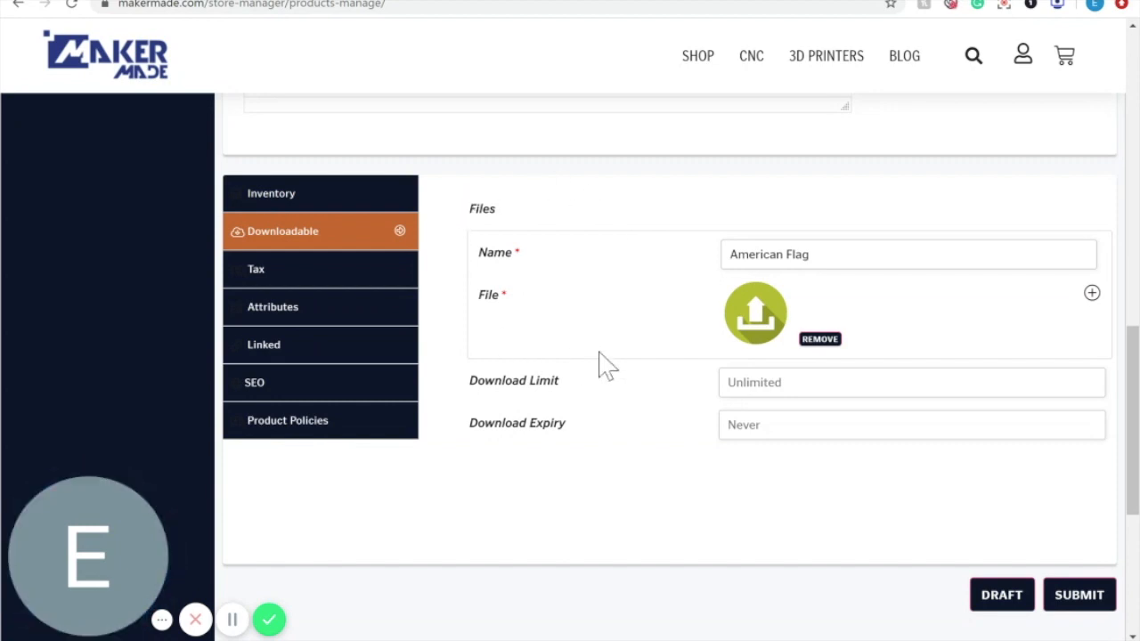
Step: Review and submit the completed American Flag product, and view its entry in the store's product list
scroll(597, 292, "up", 8)
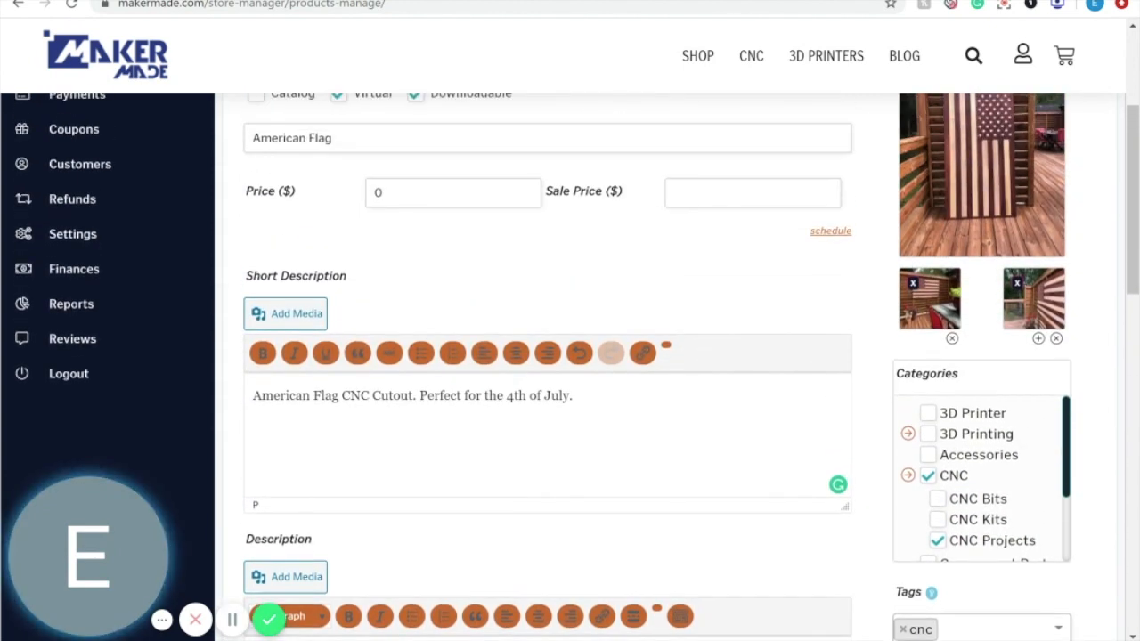
scroll(570, 356, "up", 3)
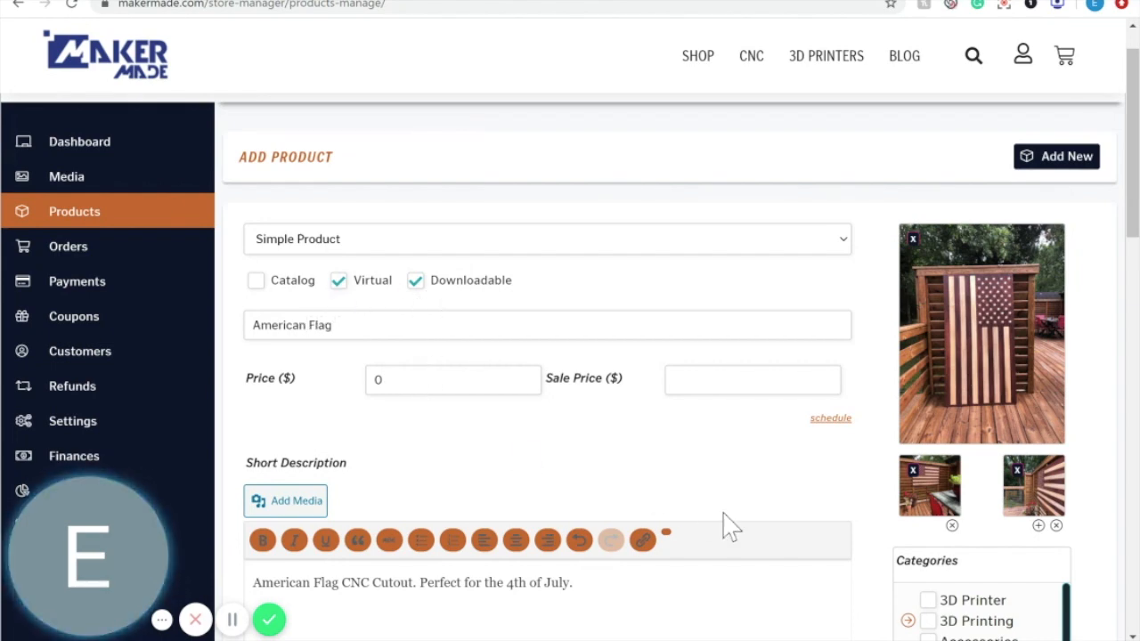
scroll(725, 526, "down", 3)
scroll(726, 526, "down", 1)
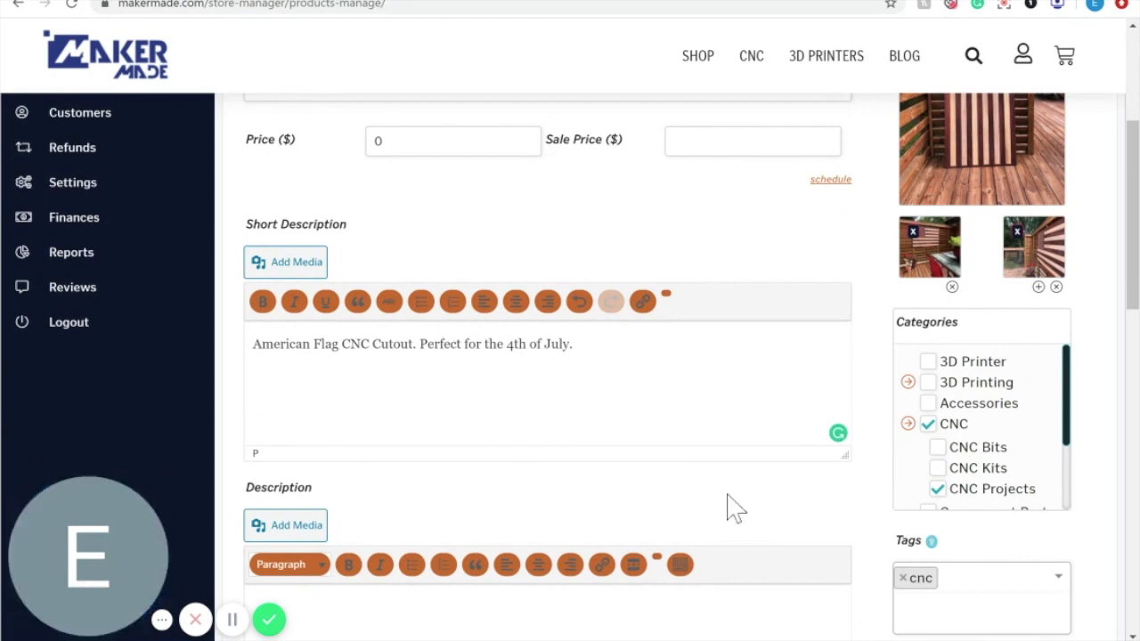
scroll(721, 511, "down", 10)
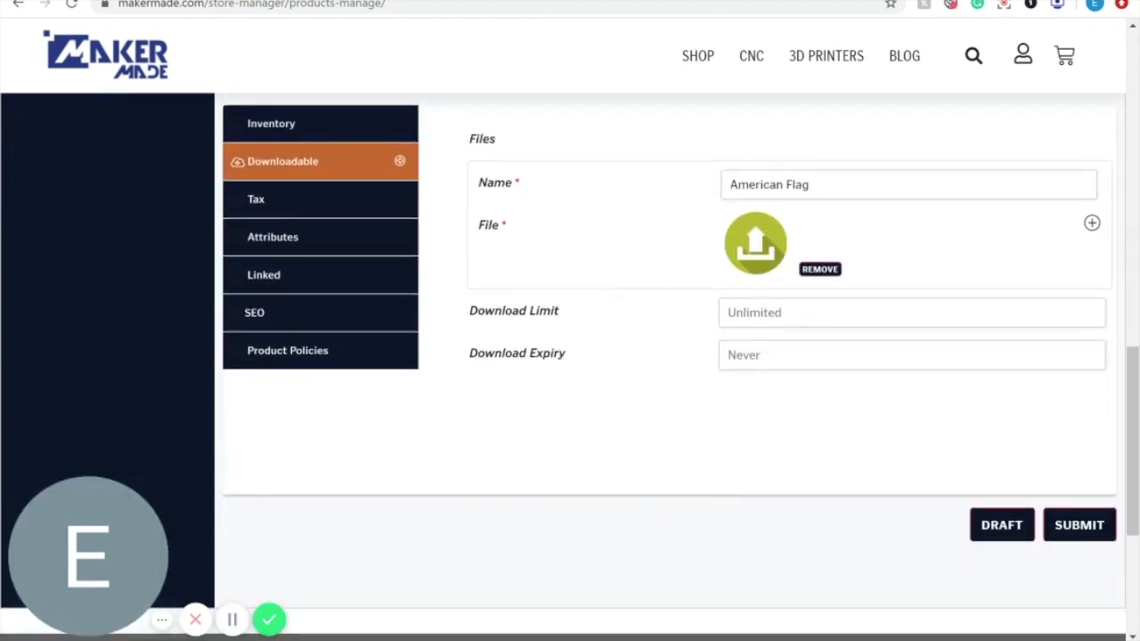
scroll(890, 356, "down", 1)
left_click(1078, 454)
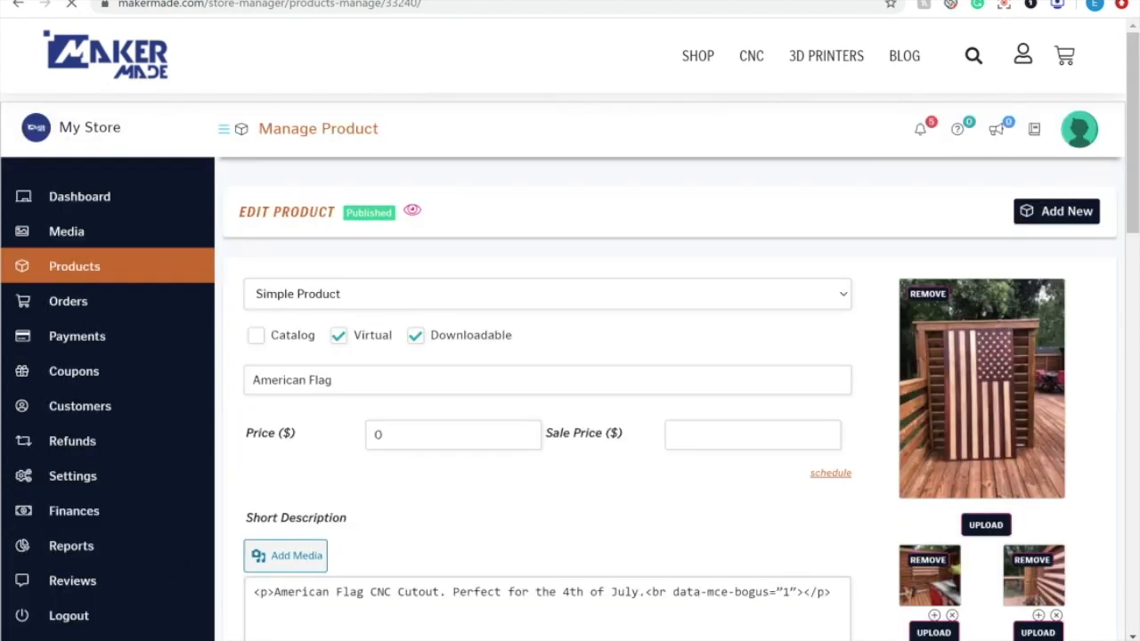
mouse_move(102, 279)
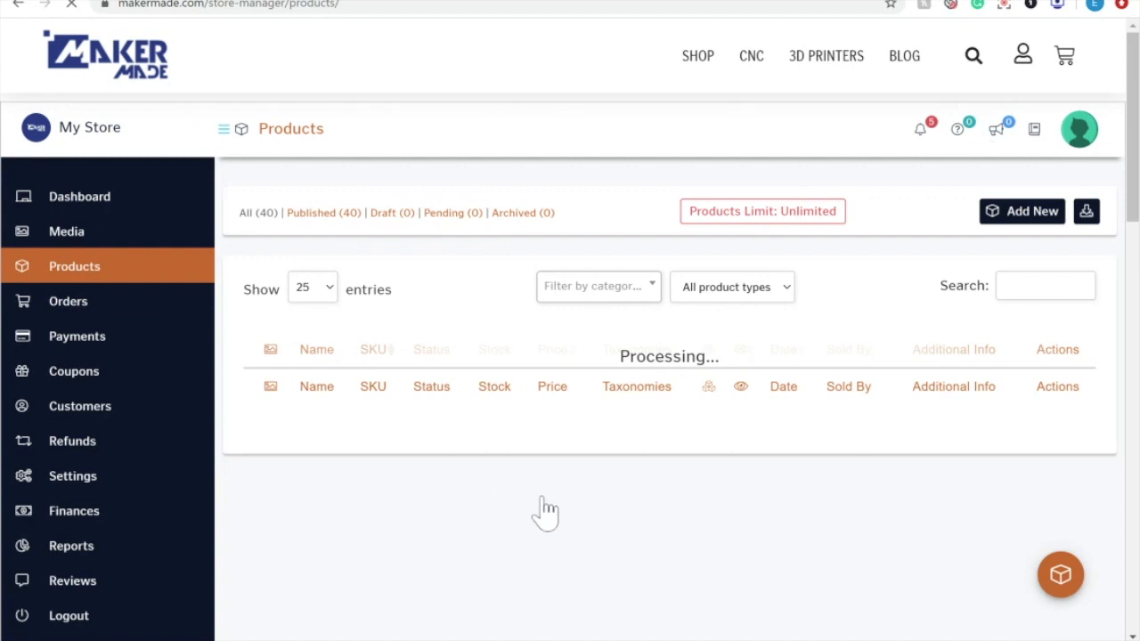
scroll(546, 510, "down", 3)
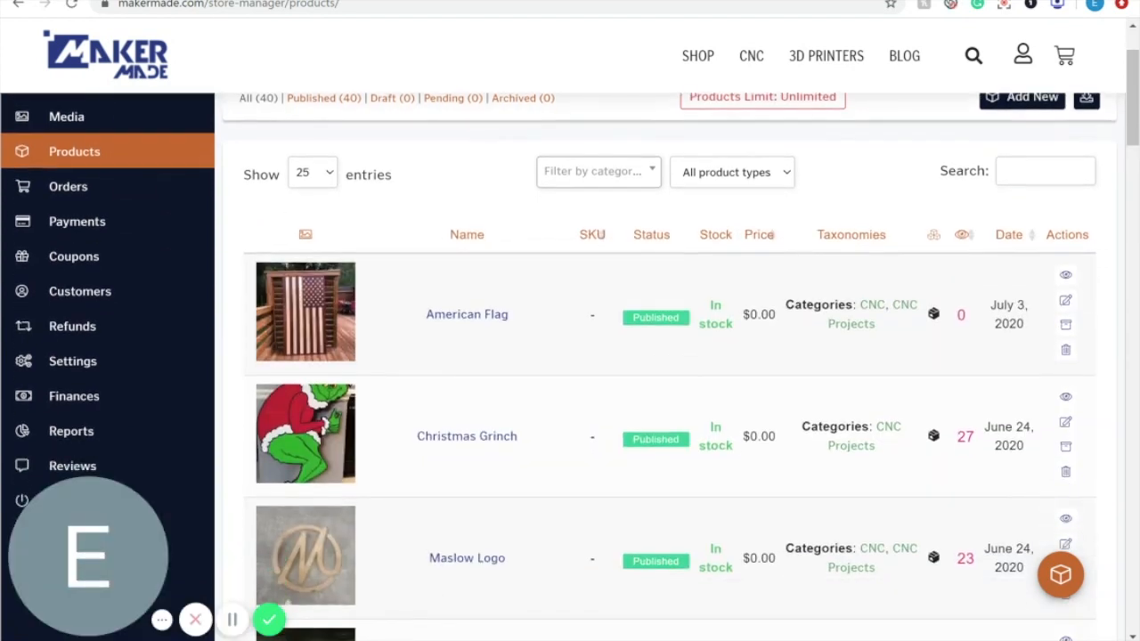